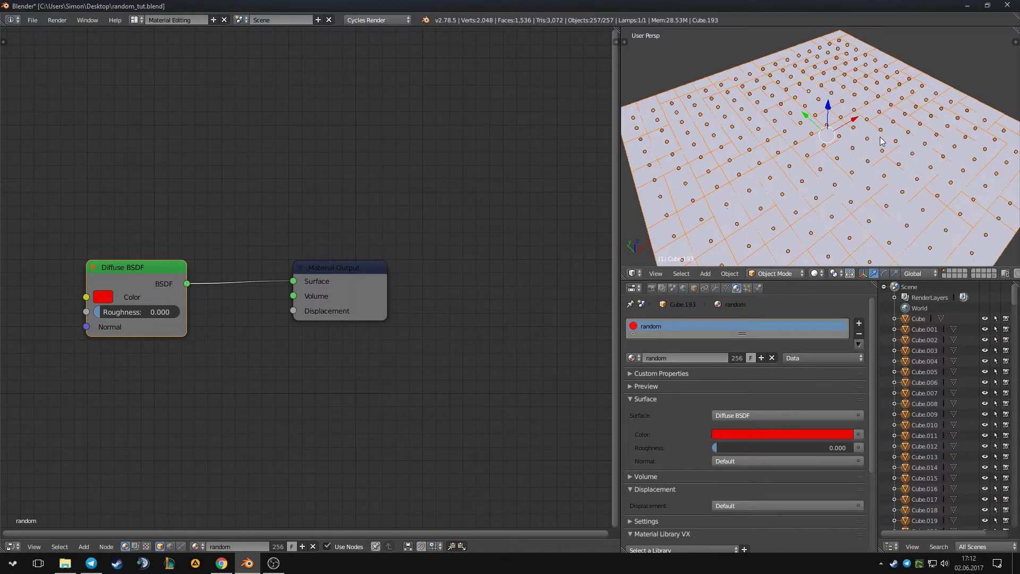
View the grid of cubes from above in the 3D view.
{"action": "scroll", "coordinate": [877, 138], "scroll_direction": "down", "scroll_amount": 4}
{"action": "mouse_move", "coordinate": [836, 154]}
{"action": "middle_mouse_down"}
{"action": "mouse_move", "coordinate": [844, 138]}
{"action": "mouse_move", "coordinate": [917, 126]}
{"action": "mouse_move", "coordinate": [793, 157]}
{"action": "mouse_move", "coordinate": [842, 165]}
{"action": "middle_mouse_up"}
{"action": "scroll", "coordinate": [834, 163], "scroll_direction": "up", "scroll_amount": 1}
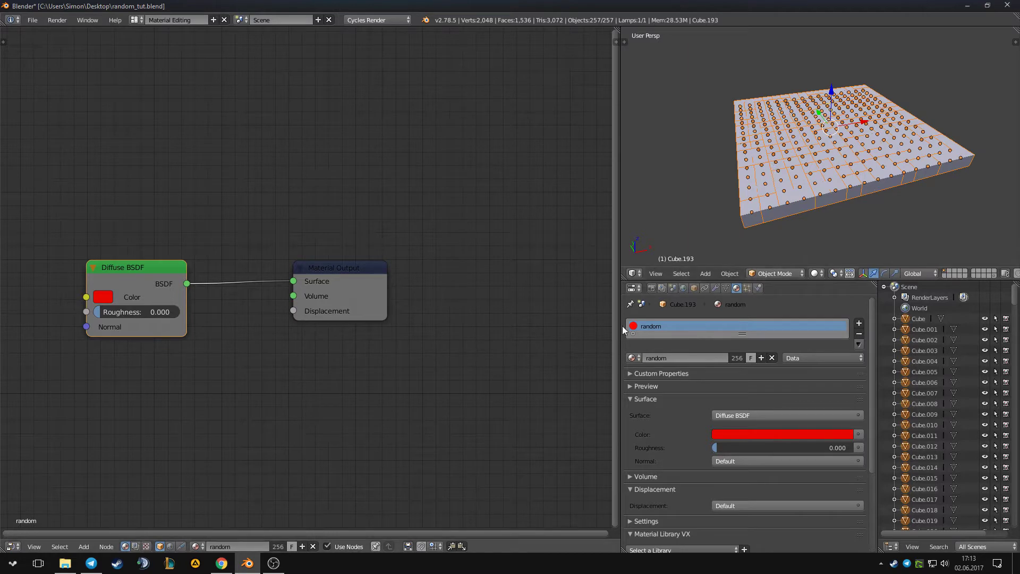
{"action": "middle_click_drag", "start_coordinate": [228, 314], "coordinate": [307, 304]}
{"action": "key", "text": "KP_7"}
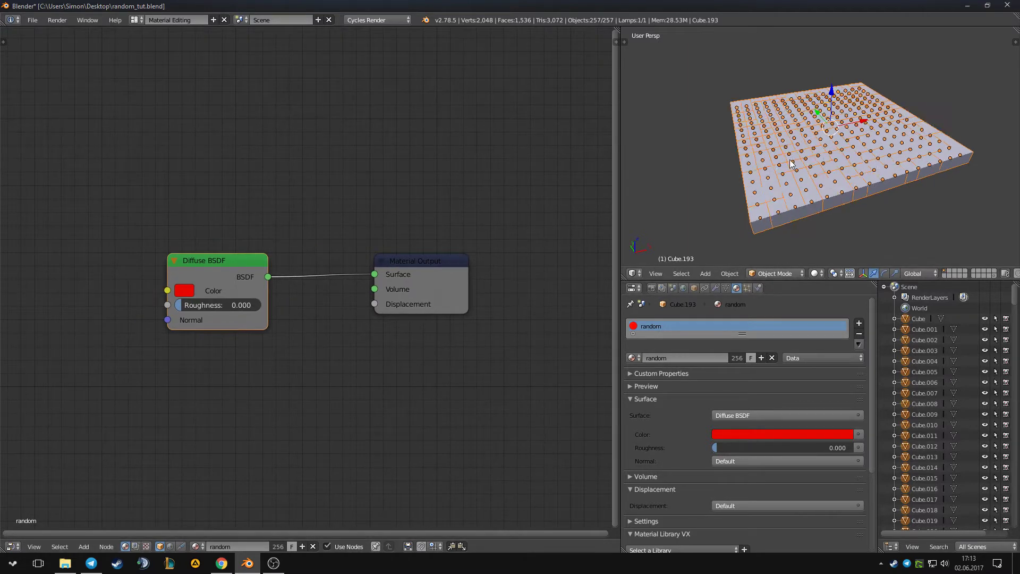
{"action": "middle_click_drag", "start_coordinate": [71, 251], "coordinate": [165, 230]}
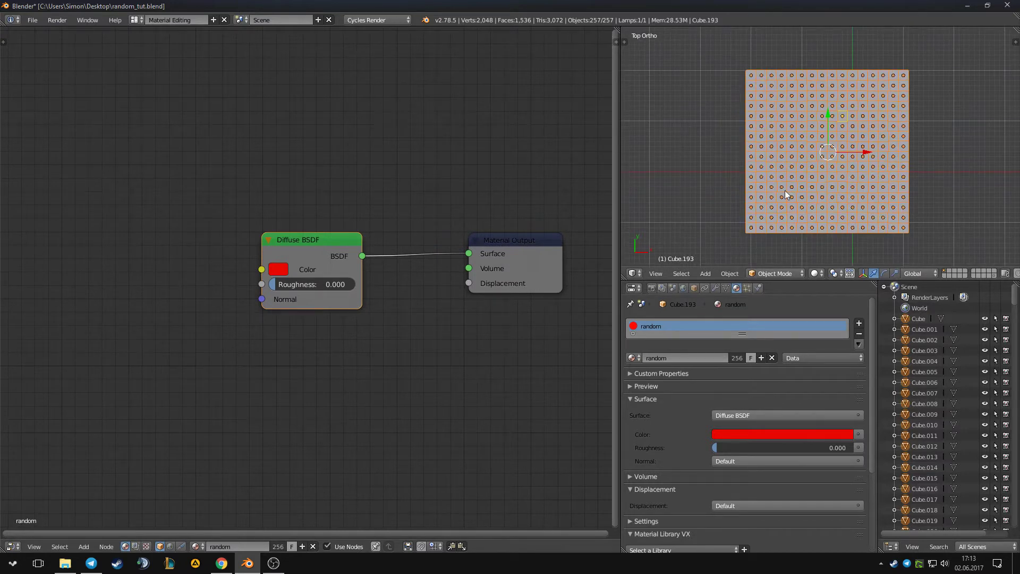
{"action": "key", "text": "KP_5"}
{"action": "middle_click_drag", "start_coordinate": [814, 177], "coordinate": [788, 173], "text": "shift"}
Add a Hue/Saturation node and connect its Color output to the Diffuse BSDF's Color input.
{"action": "middle_click_drag", "start_coordinate": [239, 205], "coordinate": [333, 198]}
{"action": "scroll", "coordinate": [241, 177], "scroll_direction": "down", "scroll_amount": 1}
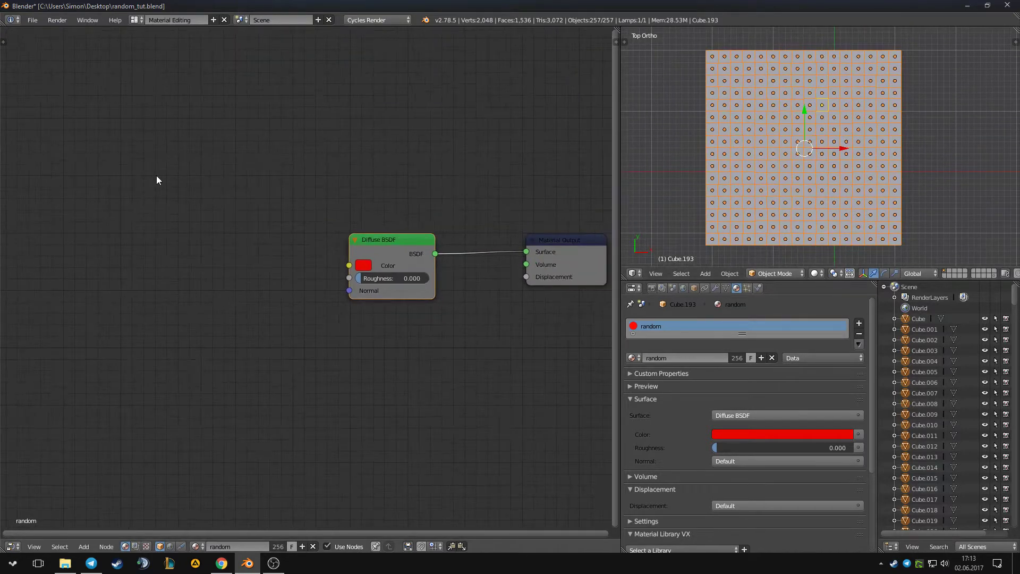
{"action": "key", "text": "shift+a"}
{"action": "left_click", "coordinate": [156, 176]}
{"action": "type", "text": "hue"}
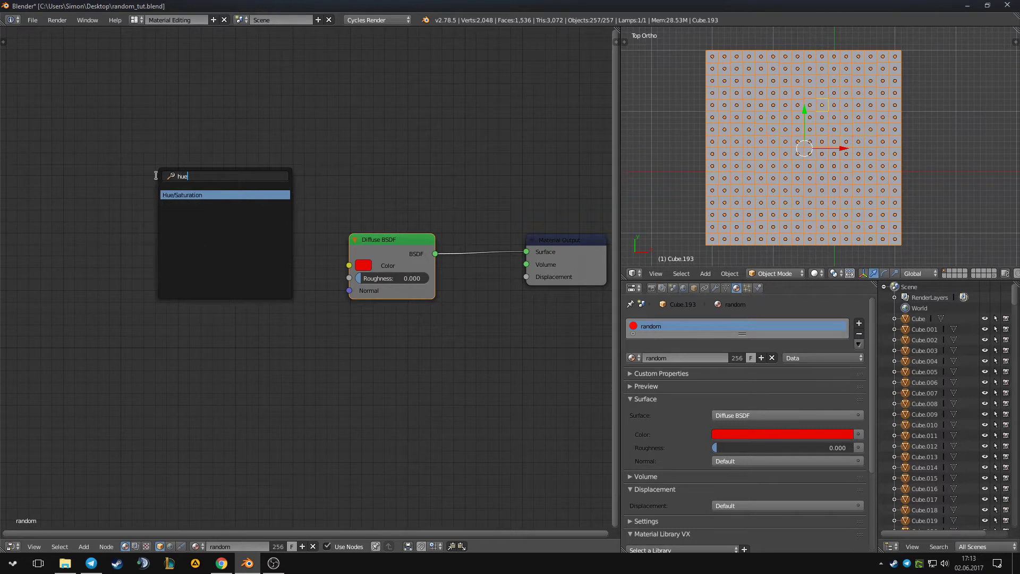
{"action": "key", "text": "Return"}
{"action": "left_click", "coordinate": [205, 249]}
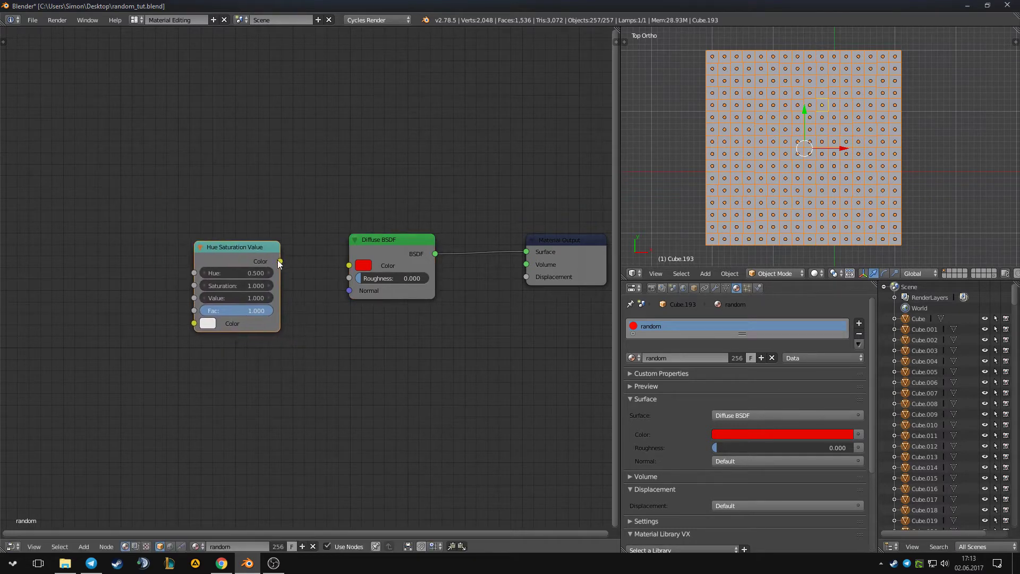
{"action": "left_click_drag", "start_coordinate": [280, 261], "coordinate": [349, 265]}
Set the Hue Saturation Value node's colour to red and switch the 3D view to rendered shading.
{"action": "left_click", "coordinate": [208, 323]}
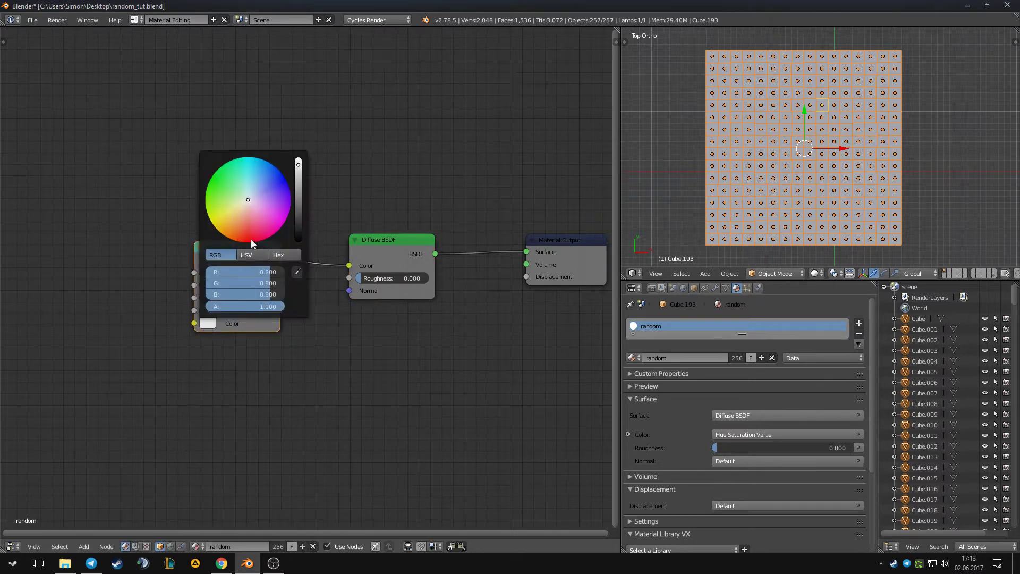
{"action": "left_click", "coordinate": [251, 242]}
{"action": "key", "text": "shift+z"}
Add an Object Info node in front of the Hue Saturation Value node.
{"action": "middle_click_drag", "start_coordinate": [260, 214], "coordinate": [346, 196]}
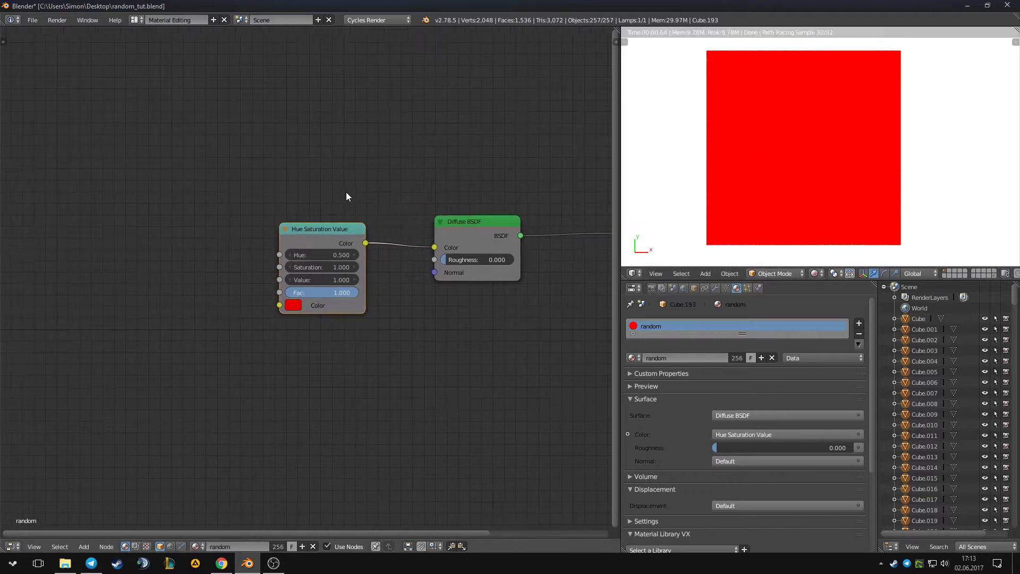
{"action": "key", "text": "shift+a"}
{"action": "left_click", "coordinate": [157, 165]}
{"action": "type", "text": "obj"}
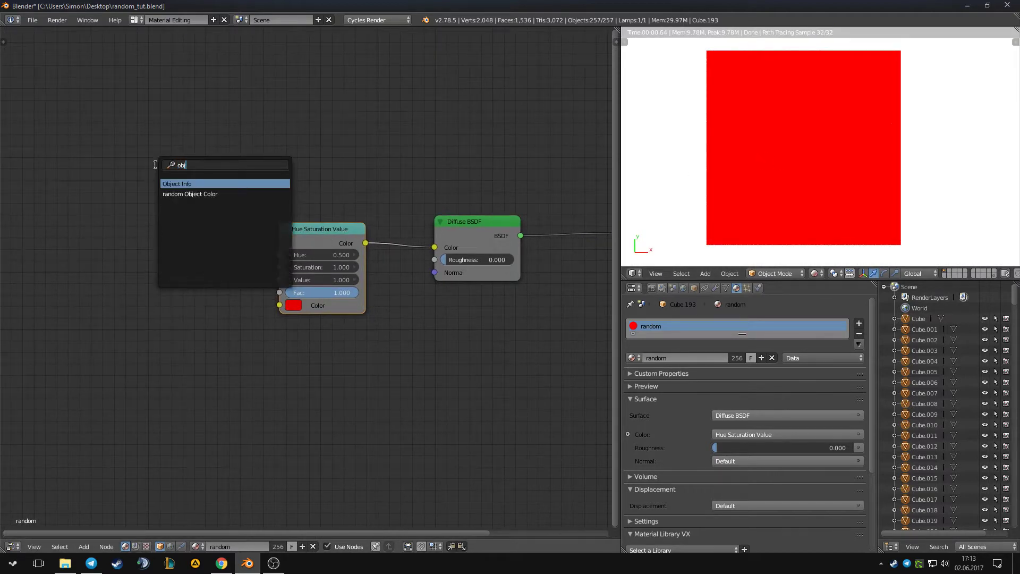
{"action": "key", "text": "Return"}
{"action": "left_click", "coordinate": [78, 231]}
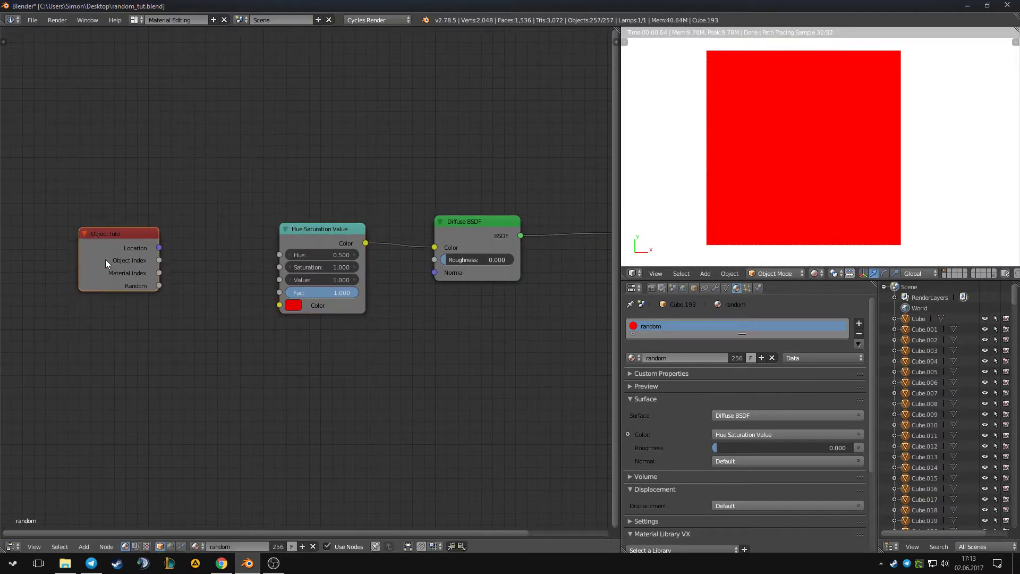
Preview the Object Info node's Random output on the cubes and inspect the grid from an angle.
{"action": "left_click", "coordinate": [109, 260], "text": "ctrl+shift"}
{"action": "middle_click_drag", "start_coordinate": [104, 268], "coordinate": [170, 259]}
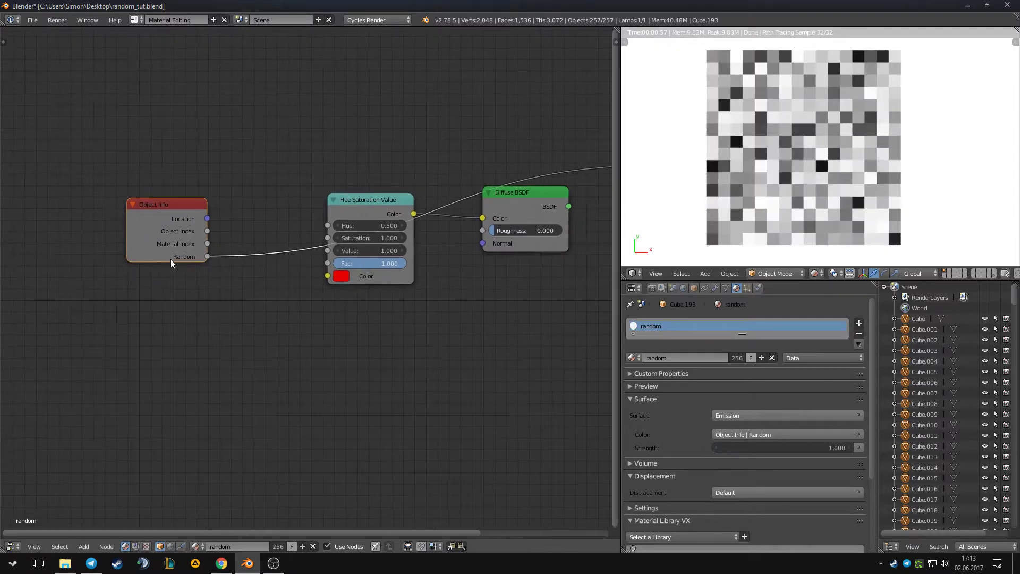
{"action": "middle_click_drag", "start_coordinate": [741, 202], "coordinate": [721, 213]}
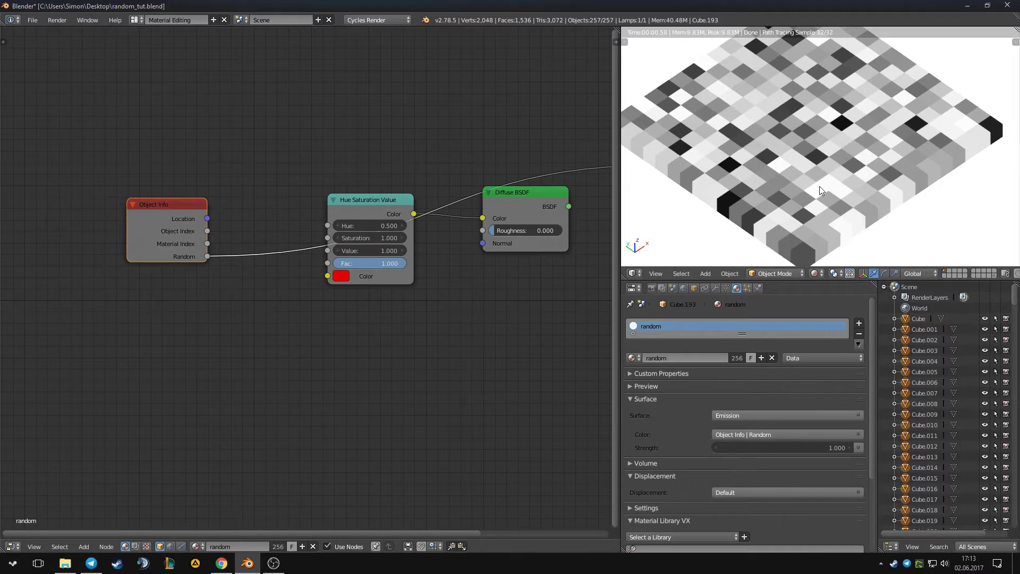
{"action": "middle_click_drag", "start_coordinate": [819, 186], "coordinate": [845, 187], "text": "shift"}
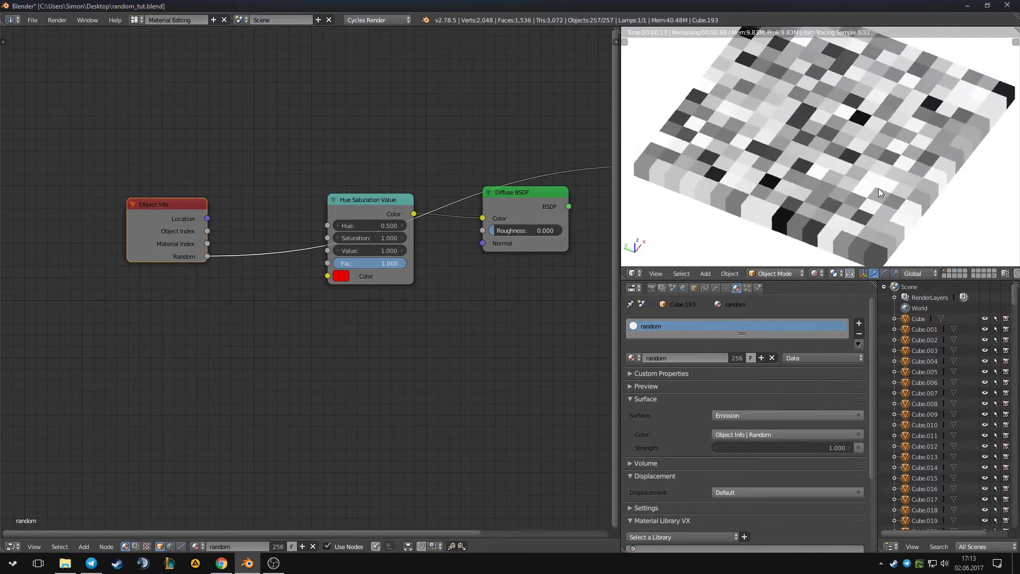
{"action": "scroll", "coordinate": [879, 188], "scroll_direction": "down", "scroll_amount": 3}
{"action": "middle_click_drag", "start_coordinate": [458, 210], "coordinate": [438, 210]}
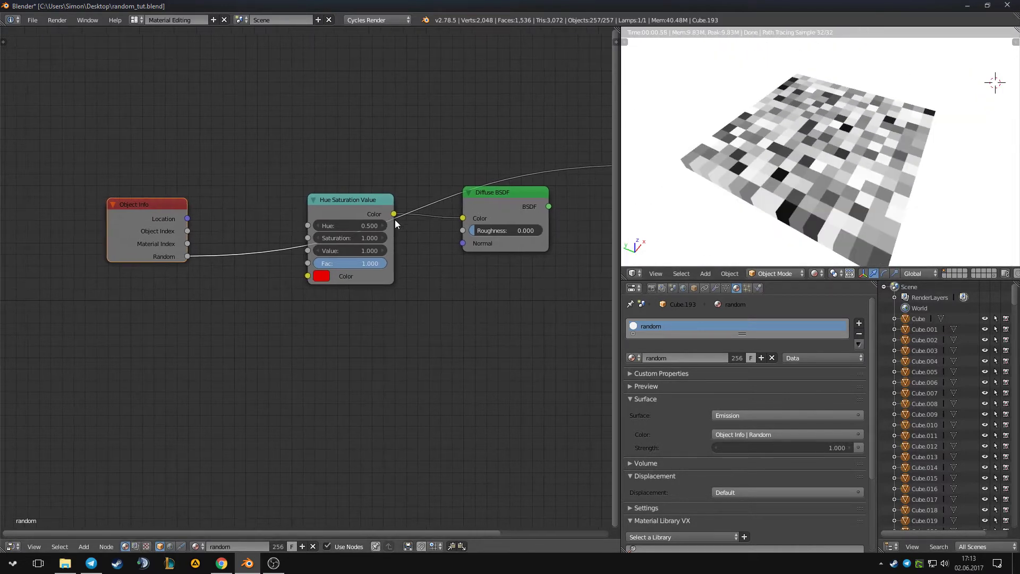
Connect Object Info's Random output to the Hue input and link the Diffuse BSDF back to the material output.
{"action": "left_click_drag", "start_coordinate": [156, 215], "coordinate": [143, 193]}
{"action": "left_click_drag", "start_coordinate": [173, 234], "coordinate": [199, 237]}
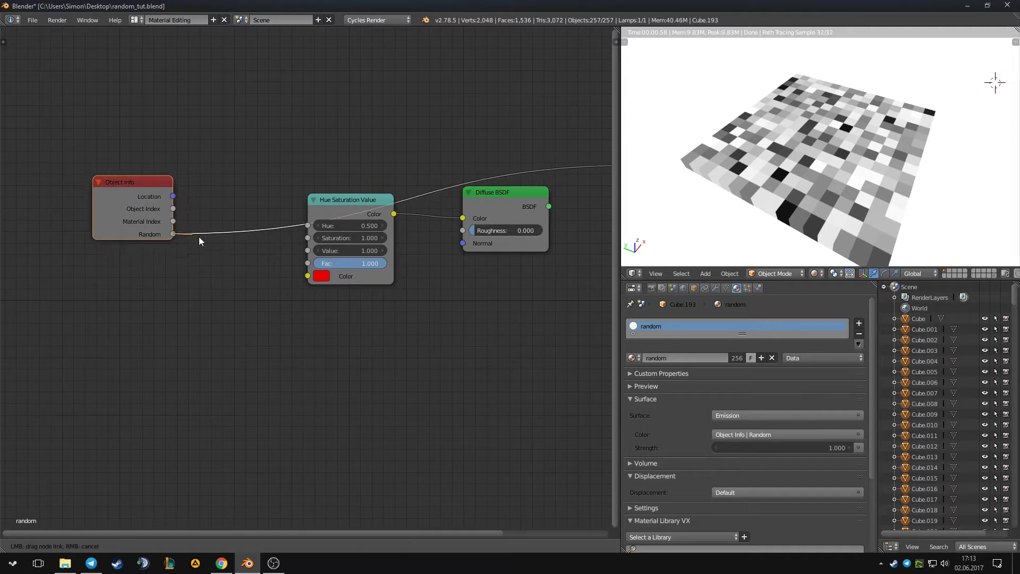
{"action": "left_click_drag", "start_coordinate": [293, 232], "coordinate": [320, 191]}
{"action": "left_click", "coordinate": [486, 202], "text": "ctrl+shift"}
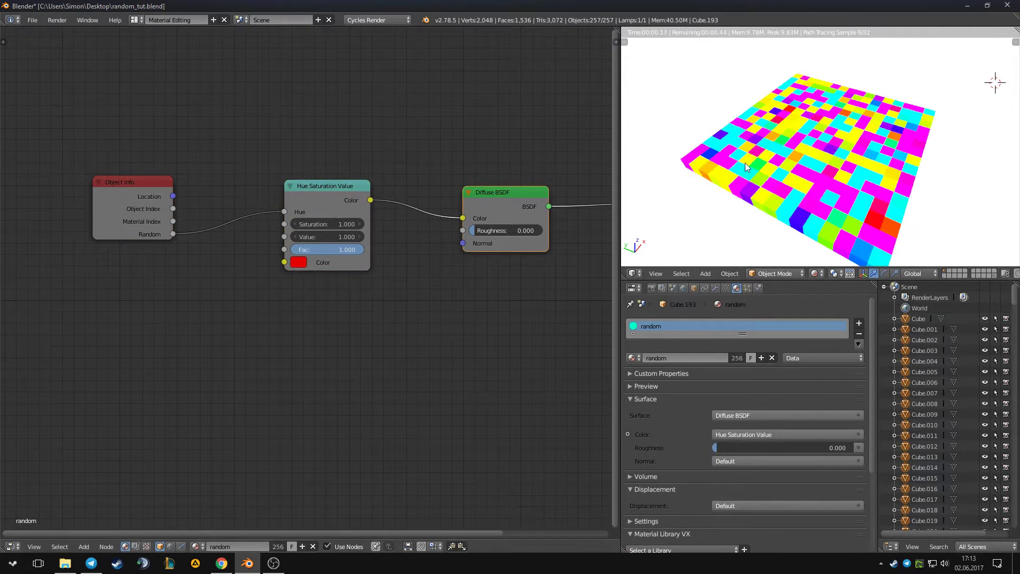
Examine how the random hue varies across the rendered cubes and review the node chain.
{"action": "scroll", "coordinate": [846, 163], "scroll_direction": "up", "scroll_amount": 3}
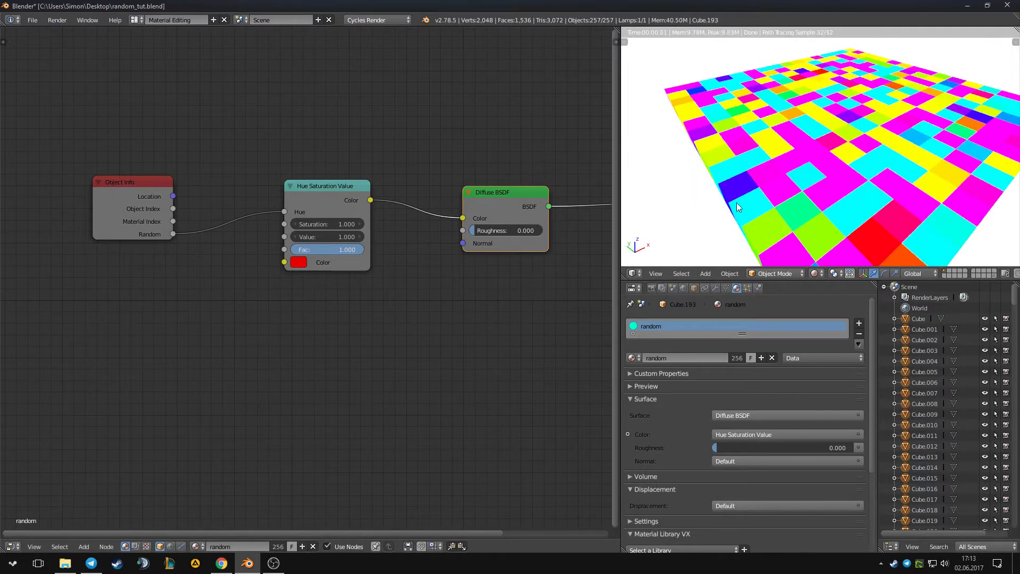
{"action": "middle_click_drag", "start_coordinate": [296, 229], "coordinate": [269, 233]}
{"action": "left_click_drag", "start_coordinate": [305, 189], "coordinate": [325, 196]}
{"action": "middle_click_drag", "start_coordinate": [344, 242], "coordinate": [338, 234]}
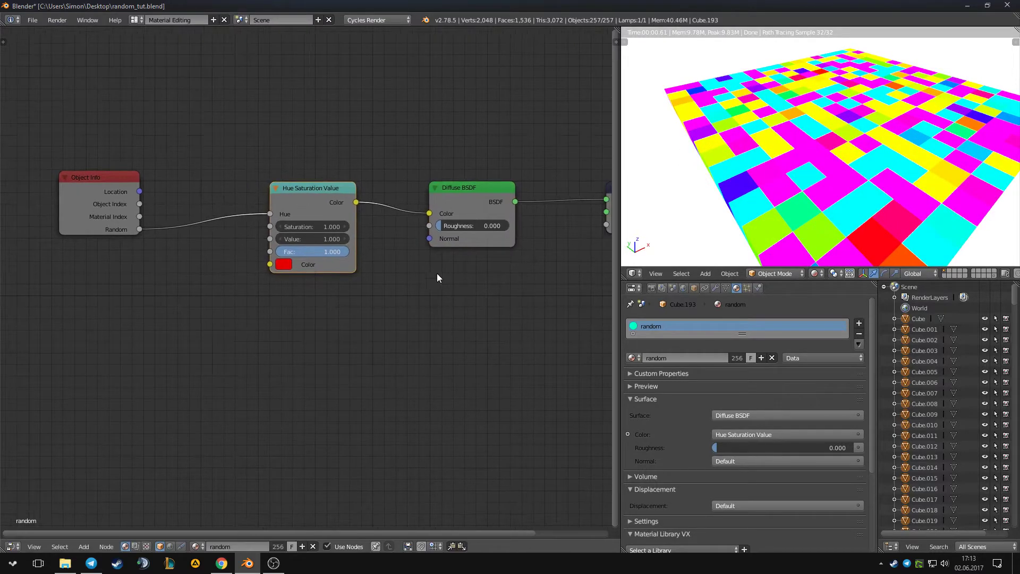
{"action": "middle_click_drag", "start_coordinate": [803, 180], "coordinate": [831, 166]}
{"action": "middle_click_drag", "start_coordinate": [391, 239], "coordinate": [378, 238]}
{"action": "middle_click_drag", "start_coordinate": [261, 263], "coordinate": [285, 264]}
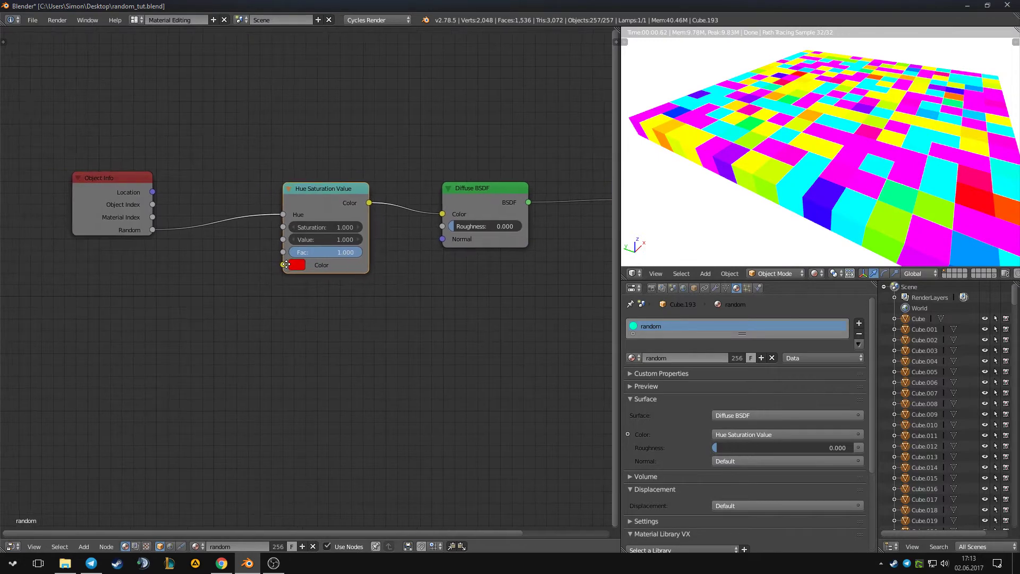
{"action": "scroll", "coordinate": [770, 155], "scroll_direction": "down", "scroll_amount": 4}
{"action": "scroll", "coordinate": [770, 155], "scroll_direction": "up", "scroll_amount": 2}
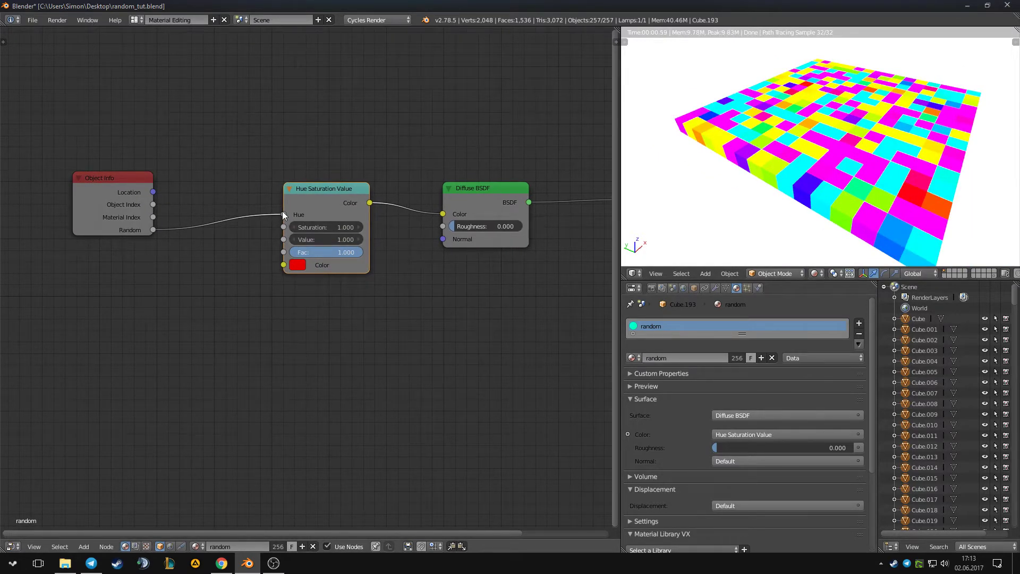
Reroute Object Info's Random output from the Hue input to the Value input of the Hue Saturation Value node.
{"action": "left_click_drag", "start_coordinate": [282, 214], "coordinate": [268, 218]}
{"action": "mouse_move", "coordinate": [153, 230]}
{"action": "left_mouse_down"}
{"action": "mouse_move", "coordinate": [283, 226]}
{"action": "mouse_move", "coordinate": [283, 239]}
{"action": "left_mouse_up"}
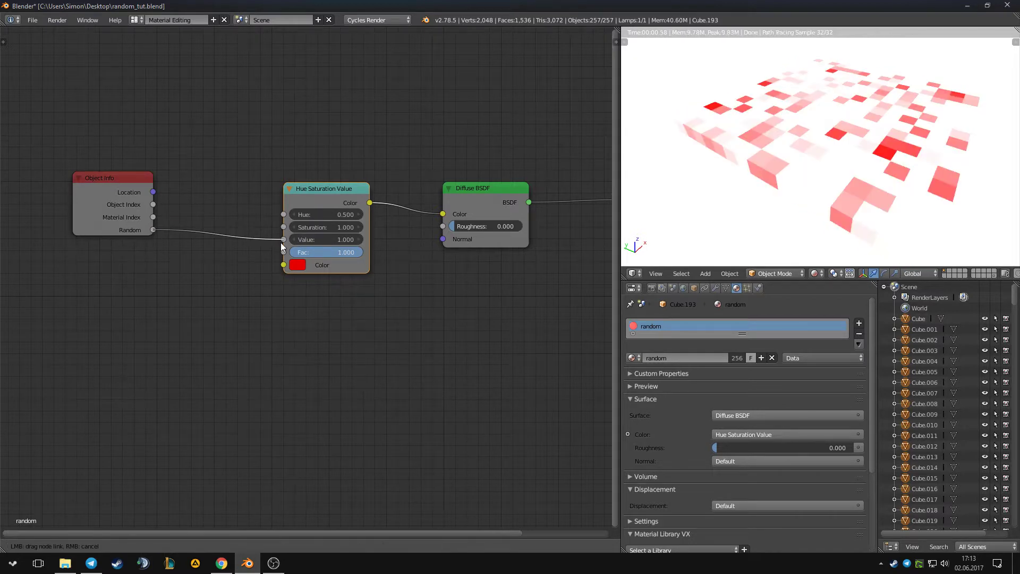
{"action": "scroll", "coordinate": [811, 203], "scroll_direction": "down", "scroll_amount": 2}
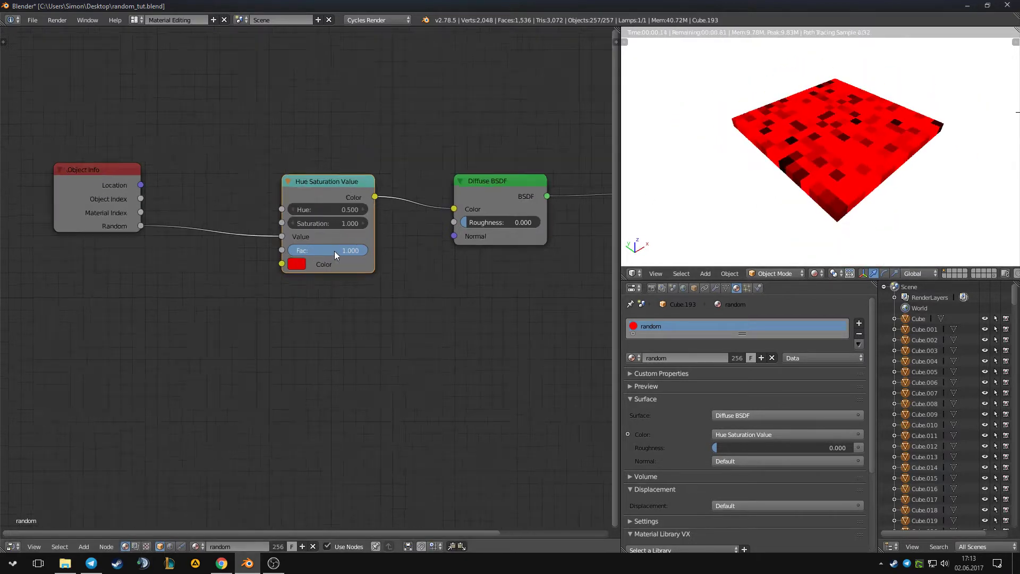
{"action": "scroll", "coordinate": [333, 251], "scroll_direction": "up", "scroll_amount": 1}
{"action": "left_click_drag", "start_coordinate": [332, 172], "coordinate": [367, 169]}
Connect Random to the Saturation and Hue inputs as well, and view the cubes from above.
{"action": "middle_click_drag", "start_coordinate": [139, 230], "coordinate": [171, 235]}
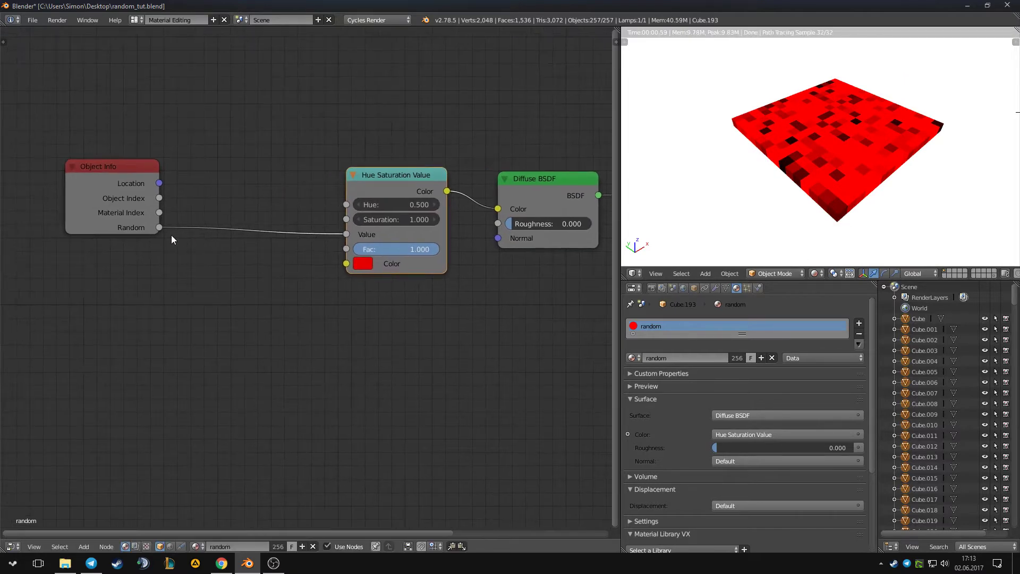
{"action": "left_click_drag", "start_coordinate": [159, 227], "coordinate": [344, 219]}
{"action": "left_click_drag", "start_coordinate": [405, 177], "coordinate": [416, 173]}
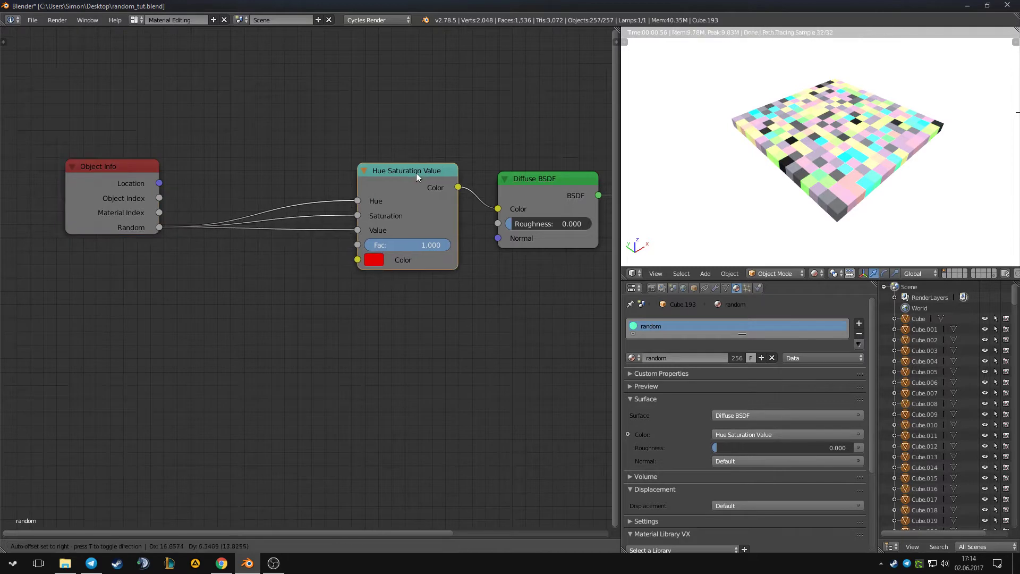
{"action": "middle_click_drag", "start_coordinate": [903, 182], "coordinate": [891, 183]}
{"action": "key", "text": "KP_7"}
{"action": "scroll", "coordinate": [891, 183], "scroll_direction": "up", "scroll_amount": 5}
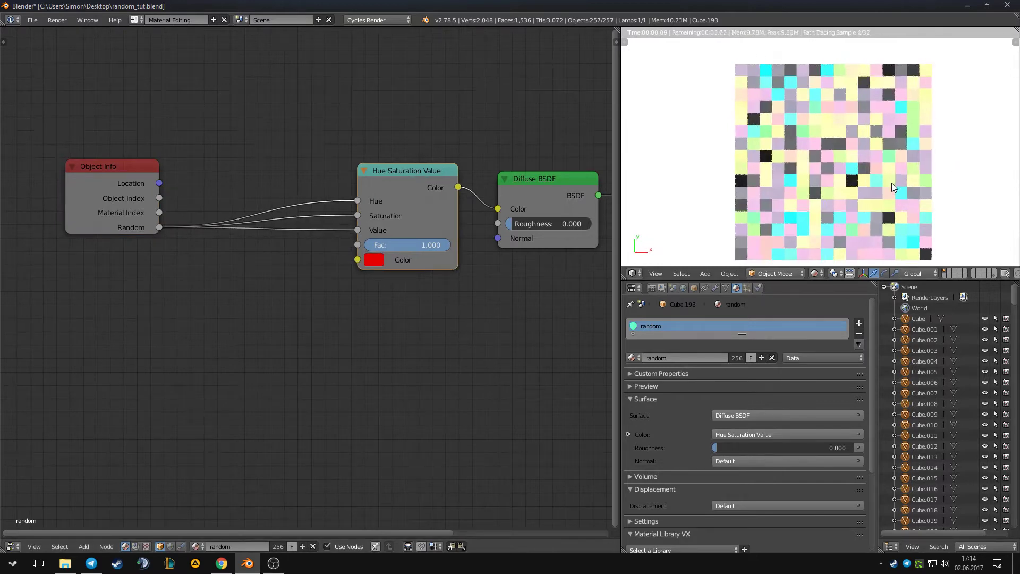
Preview the Object Info node's outputs one after another, ending on Random, and inspect the cubes up close.
{"action": "middle_click_drag", "start_coordinate": [308, 261], "coordinate": [330, 259]}
{"action": "left_click_drag", "start_coordinate": [148, 203], "coordinate": [164, 186]}
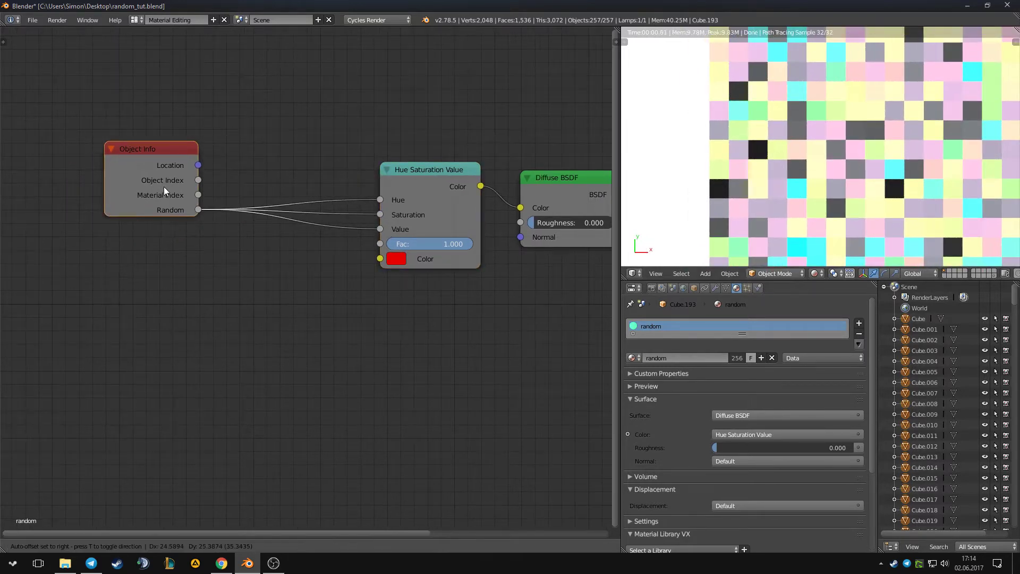
{"action": "middle_click_drag", "start_coordinate": [416, 241], "coordinate": [384, 247]}
{"action": "left_click", "coordinate": [117, 209], "text": "ctrl+shift"}
{"action": "left_click", "coordinate": [116, 208], "text": "ctrl+shift"}
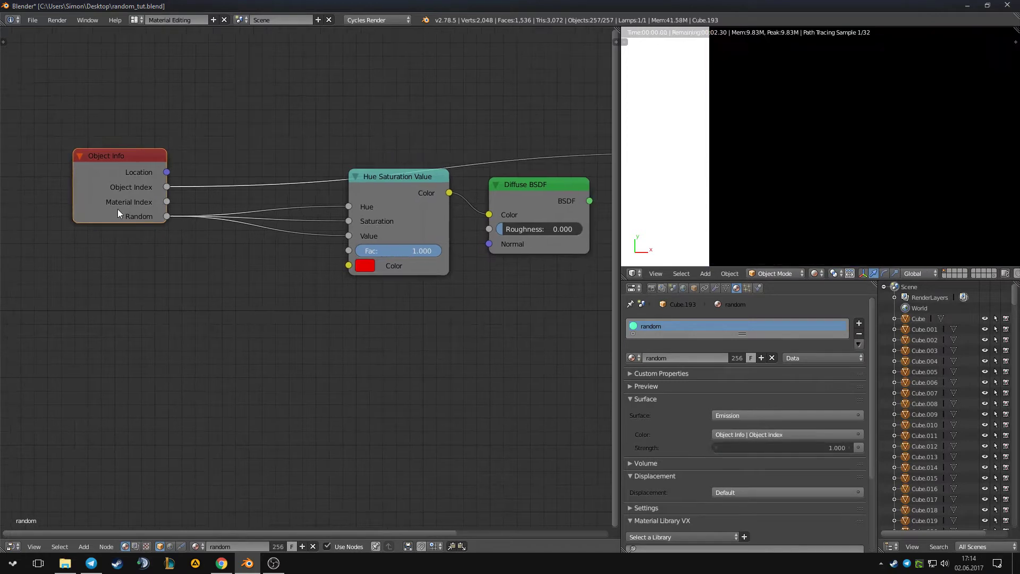
{"action": "left_click", "coordinate": [117, 208], "text": "ctrl+shift"}
{"action": "left_click", "coordinate": [117, 209], "text": "ctrl+shift"}
{"action": "left_click", "coordinate": [117, 208], "text": "ctrl+shift"}
{"action": "left_click", "coordinate": [117, 208], "text": "ctrl+shift"}
{"action": "left_click", "coordinate": [117, 209], "text": "ctrl+shift"}
{"action": "middle_click_drag", "start_coordinate": [796, 222], "coordinate": [856, 172]}
{"action": "scroll", "coordinate": [796, 162], "scroll_direction": "up", "scroll_amount": 3}
{"action": "scroll", "coordinate": [855, 168], "scroll_direction": "up", "scroll_amount": 1}
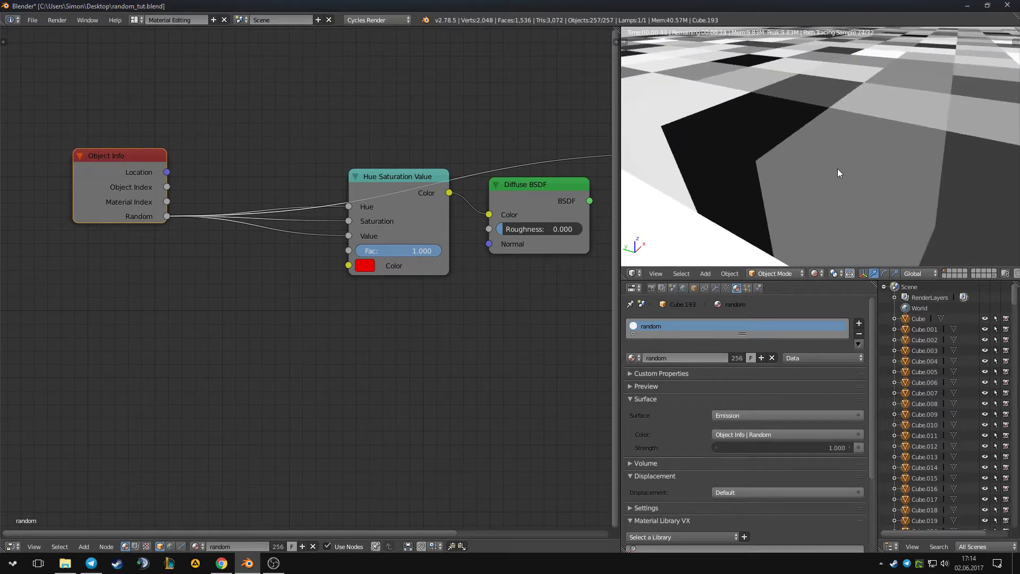
Link the Diffuse BSDF back to the material output and reposition the Hue Saturation Value node in the chain.
{"action": "middle_click_drag", "start_coordinate": [389, 182], "coordinate": [351, 186]}
{"action": "left_click_drag", "start_coordinate": [352, 188], "coordinate": [307, 238]}
{"action": "middle_click_drag", "start_coordinate": [324, 237], "coordinate": [331, 229]}
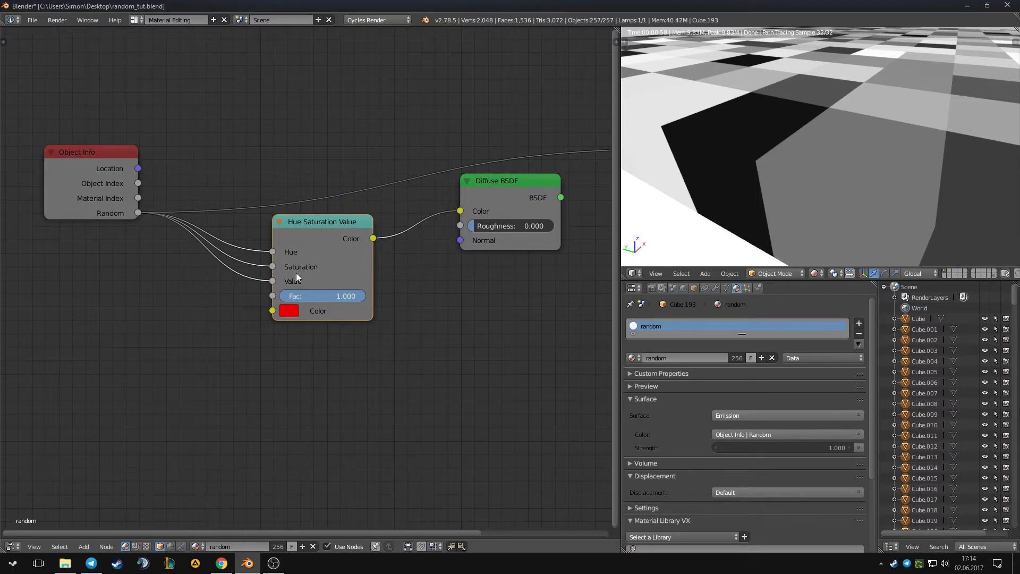
{"action": "left_click_drag", "start_coordinate": [344, 228], "coordinate": [334, 222]}
{"action": "left_click", "coordinate": [517, 190], "text": "ctrl+shift"}
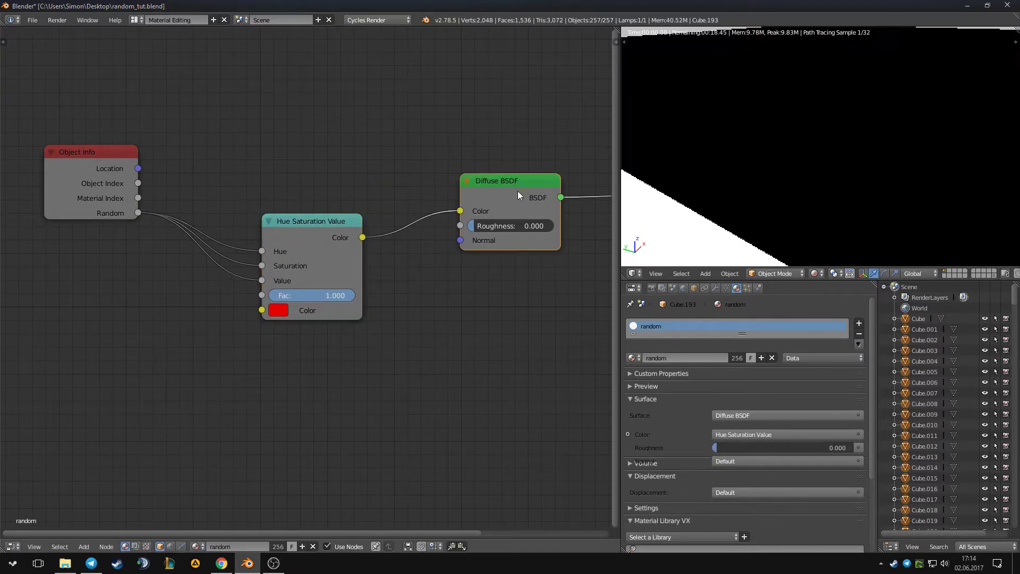
{"action": "scroll", "coordinate": [824, 171], "scroll_direction": "up", "scroll_amount": 2}
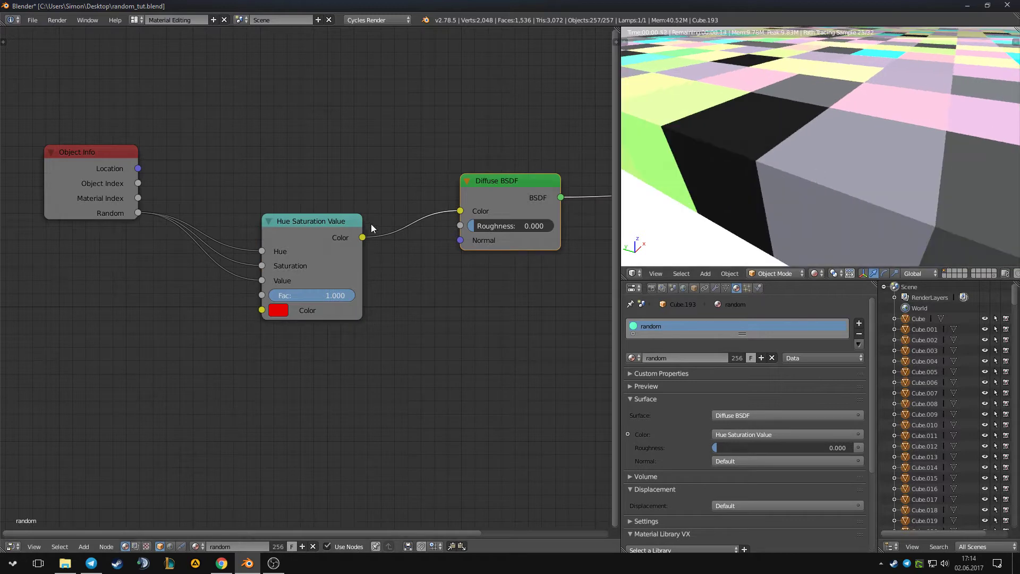
{"action": "middle_click_drag", "start_coordinate": [370, 224], "coordinate": [358, 217]}
{"action": "left_click_drag", "start_coordinate": [309, 215], "coordinate": [315, 197]}
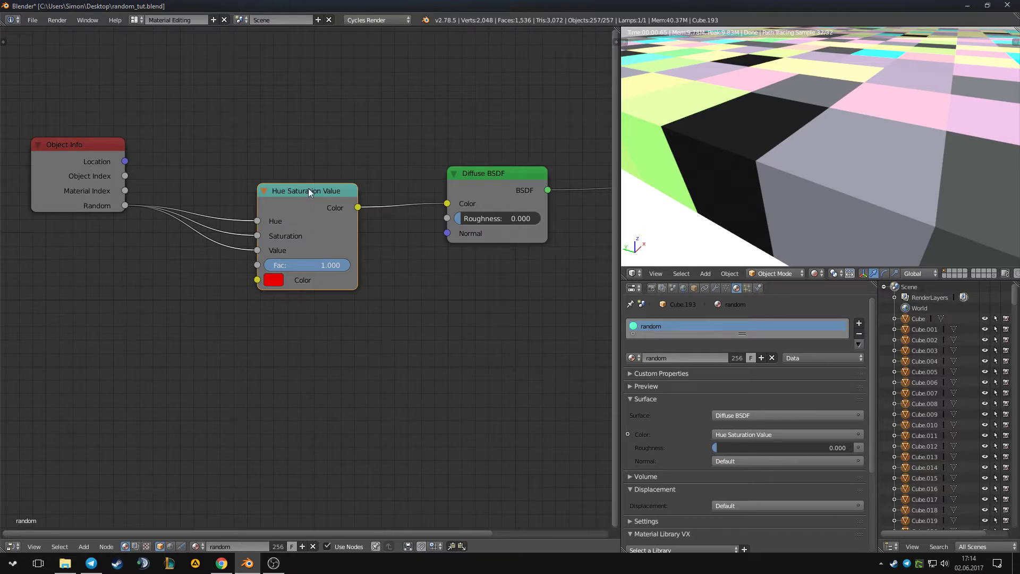
{"action": "left_click_drag", "start_coordinate": [312, 190], "coordinate": [334, 166]}
Inspect the coloured cubes up close and move the Object Info node farther from the Hue Saturation Value node.
{"action": "middle_click_drag", "start_coordinate": [291, 176], "coordinate": [315, 177]}
{"action": "middle_click_drag", "start_coordinate": [467, 214], "coordinate": [409, 230]}
{"action": "scroll", "coordinate": [412, 229], "scroll_direction": "down", "scroll_amount": 1}
{"action": "scroll", "coordinate": [700, 210], "scroll_direction": "down", "scroll_amount": 6}
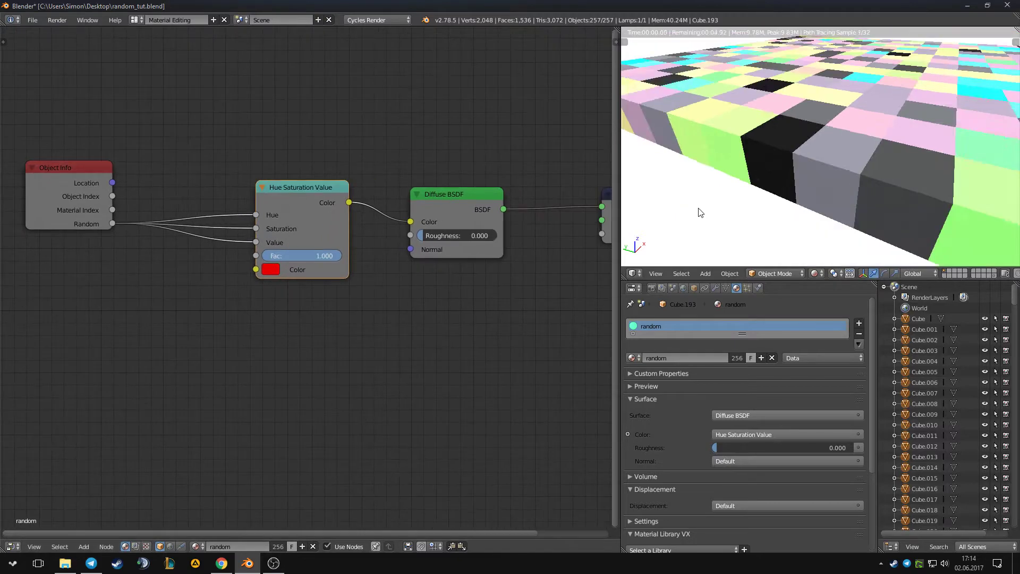
{"action": "scroll", "coordinate": [795, 181], "scroll_direction": "up", "scroll_amount": 7}
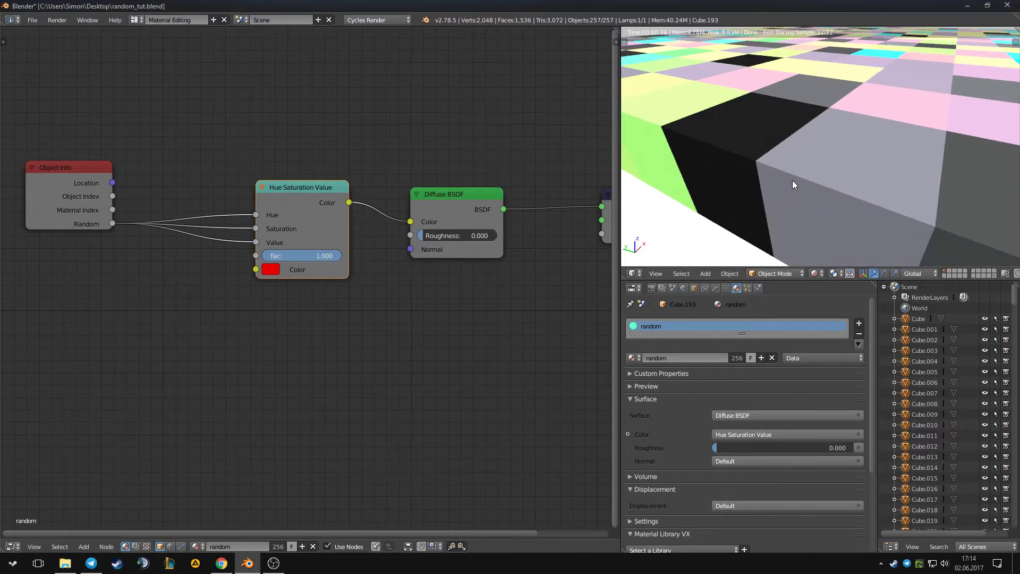
{"action": "middle_click_drag", "start_coordinate": [308, 153], "coordinate": [367, 140]}
{"action": "scroll", "coordinate": [305, 149], "scroll_direction": "down", "scroll_amount": 2}
{"action": "left_click_drag", "start_coordinate": [229, 178], "coordinate": [164, 172]}
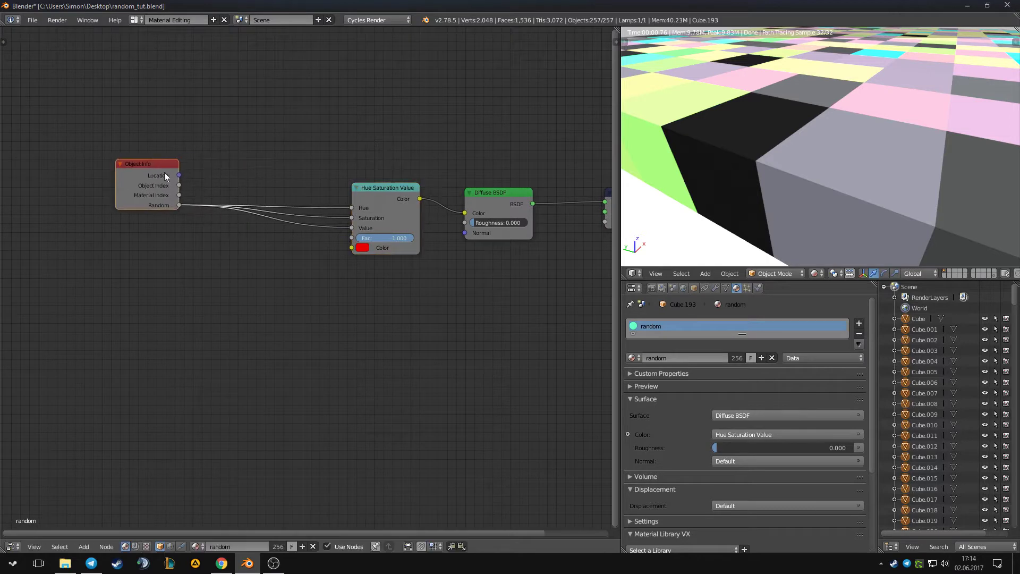
Add a Wave Texture node and place it below the Object Info and Hue Saturation Value nodes.
{"action": "key", "text": "shift+a"}
{"action": "left_click", "coordinate": [253, 132]}
{"action": "type", "text": "wav"}
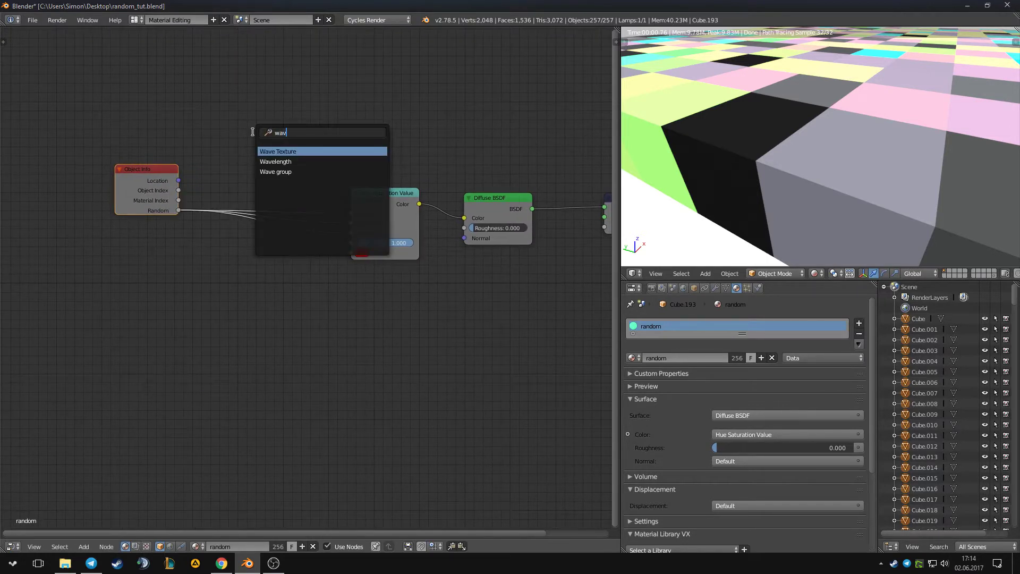
{"action": "key", "text": "Return"}
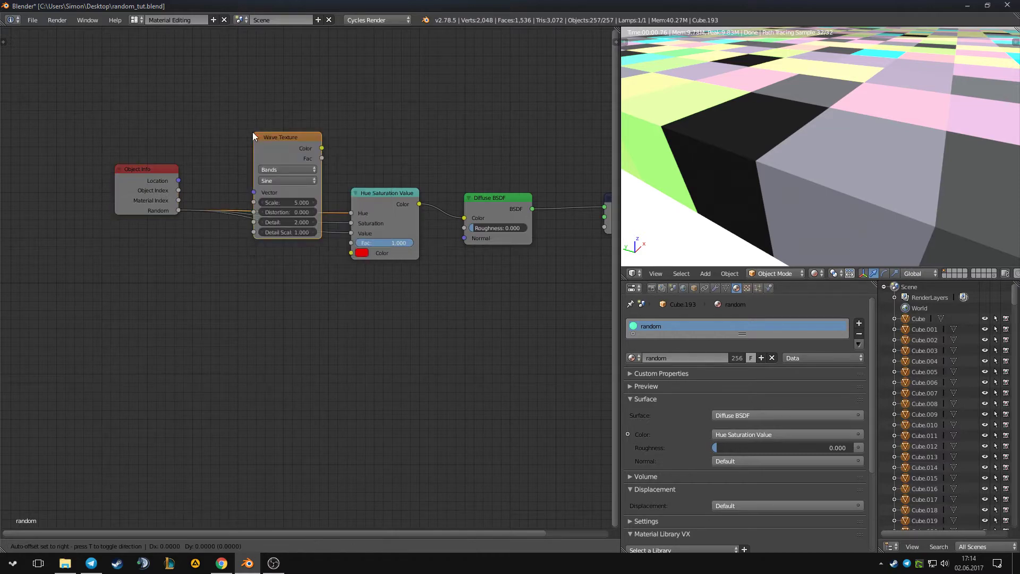
{"action": "left_click", "coordinate": [202, 271]}
Preview the Wave Texture on the cubes up close and move the node beneath Object Info.
{"action": "left_click", "coordinate": [229, 278], "text": "ctrl+shift"}
{"action": "middle_click_drag", "start_coordinate": [797, 151], "coordinate": [789, 184]}
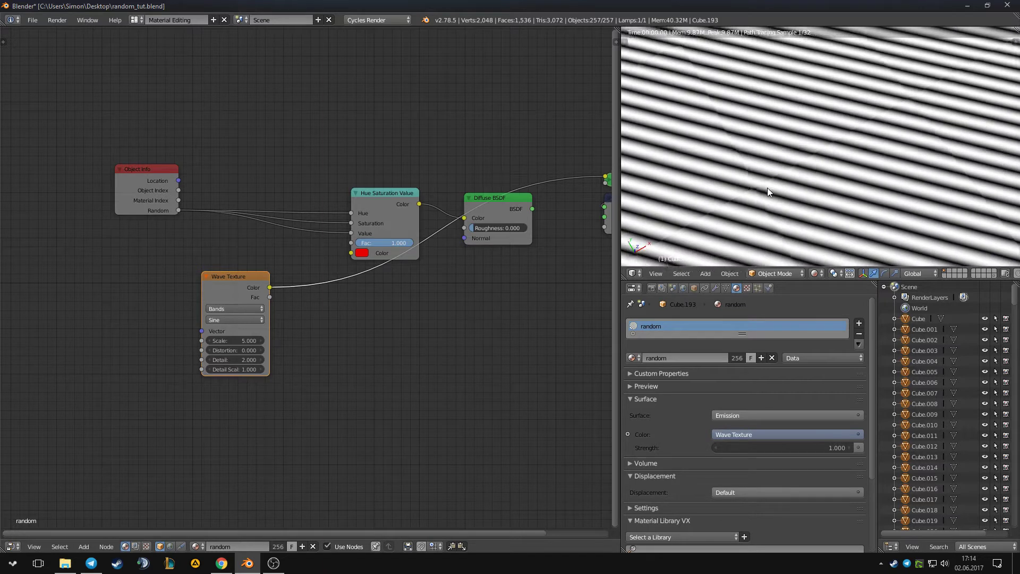
{"action": "scroll", "coordinate": [768, 187], "scroll_direction": "up", "scroll_amount": 3}
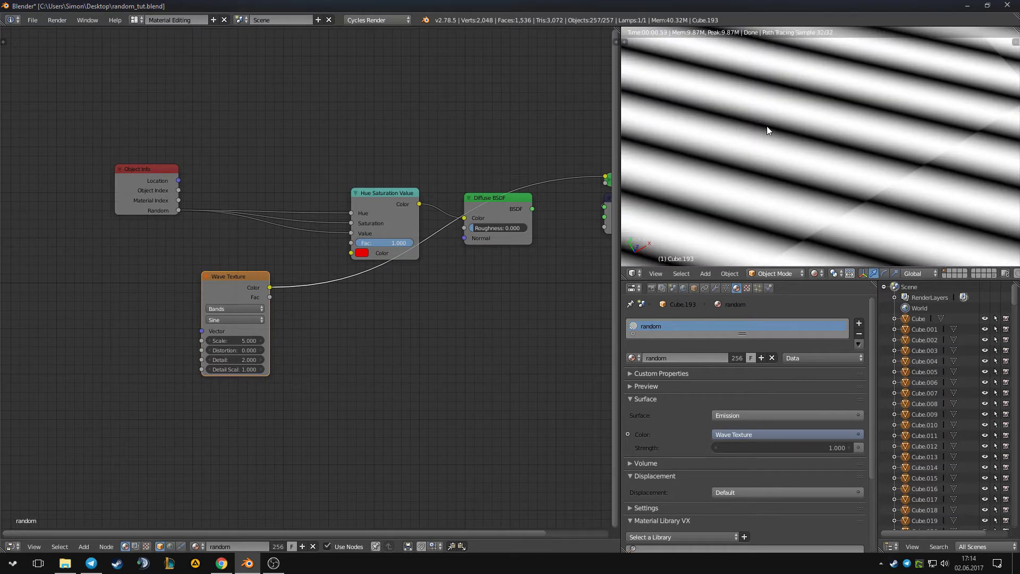
{"action": "middle_click_drag", "start_coordinate": [392, 282], "coordinate": [391, 277]}
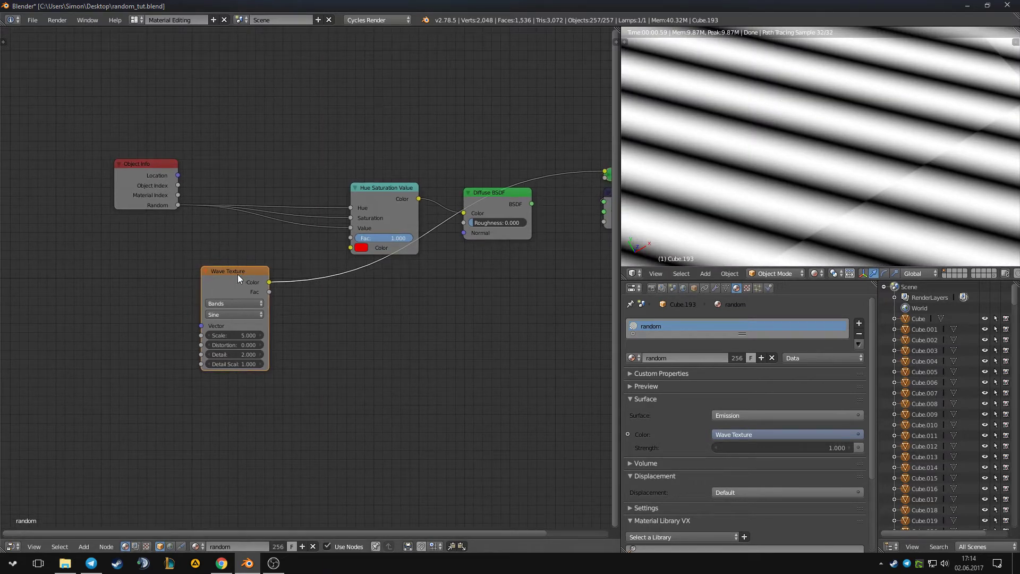
{"action": "left_click_drag", "start_coordinate": [238, 275], "coordinate": [140, 254]}
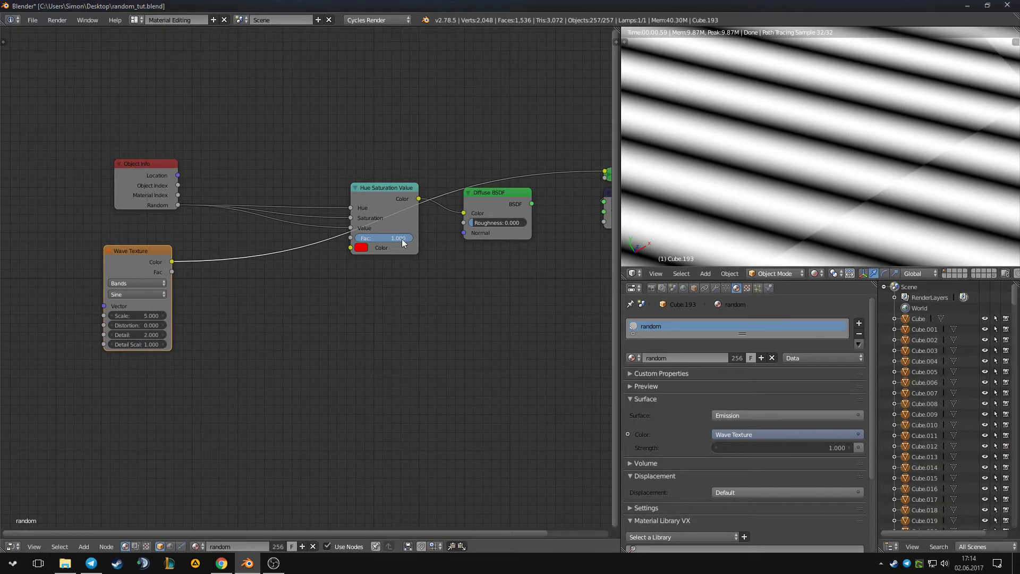
Add a Noise Texture node beside the Wave Texture and preview its outputs on the cubes, ending on Fac.
{"action": "key", "text": "shift+a"}
{"action": "type", "text": "noi"}
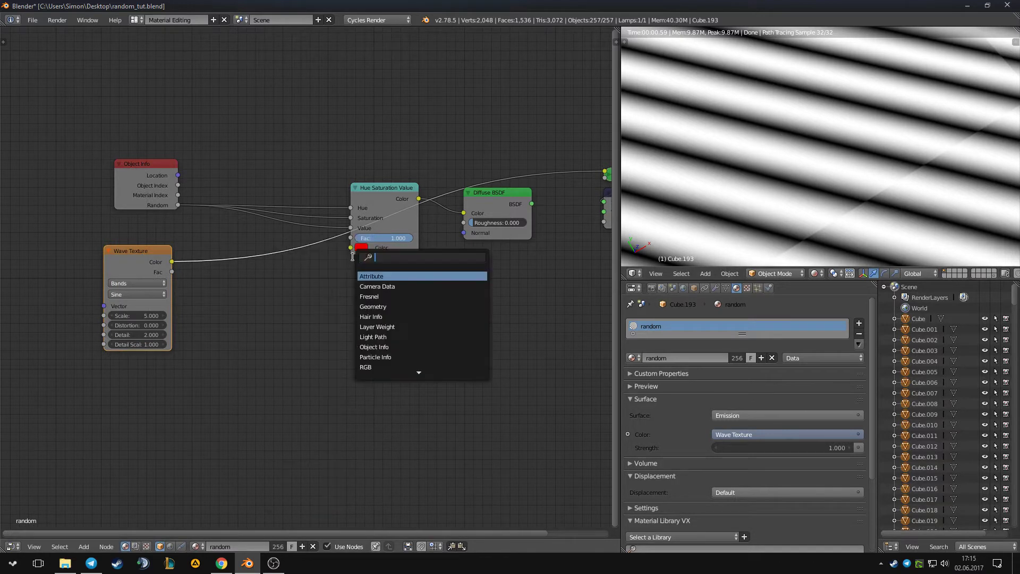
{"action": "key", "text": "Return"}
{"action": "left_click", "coordinate": [226, 326]}
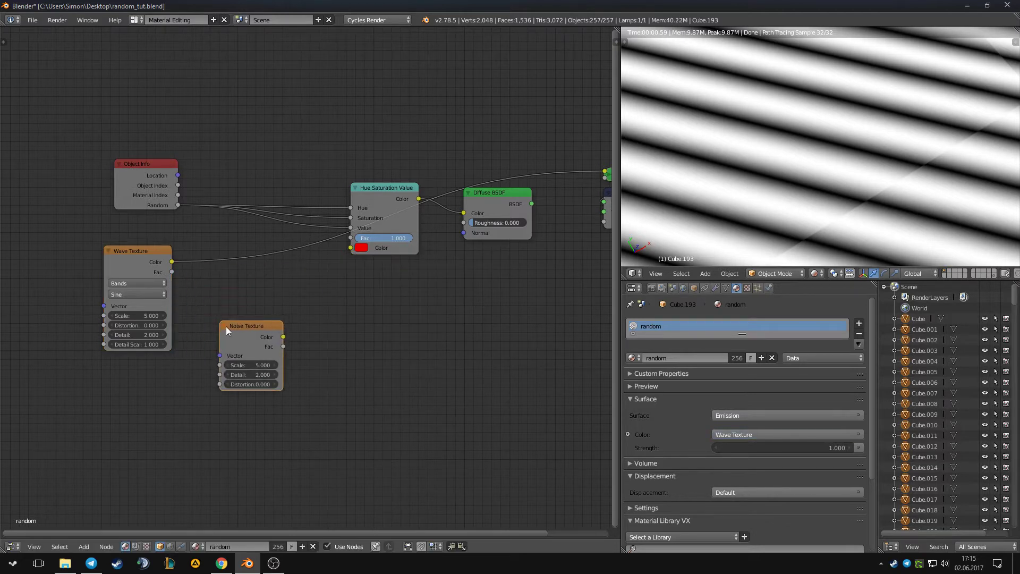
{"action": "left_click", "coordinate": [233, 329], "text": "ctrl+shift"}
{"action": "left_click", "coordinate": [237, 329], "text": "ctrl+shift"}
{"action": "scroll", "coordinate": [762, 195], "scroll_direction": "down", "scroll_amount": 3}
{"action": "scroll", "coordinate": [762, 194], "scroll_direction": "down", "scroll_amount": 3}
{"action": "scroll", "coordinate": [762, 194], "scroll_direction": "up", "scroll_amount": 8}
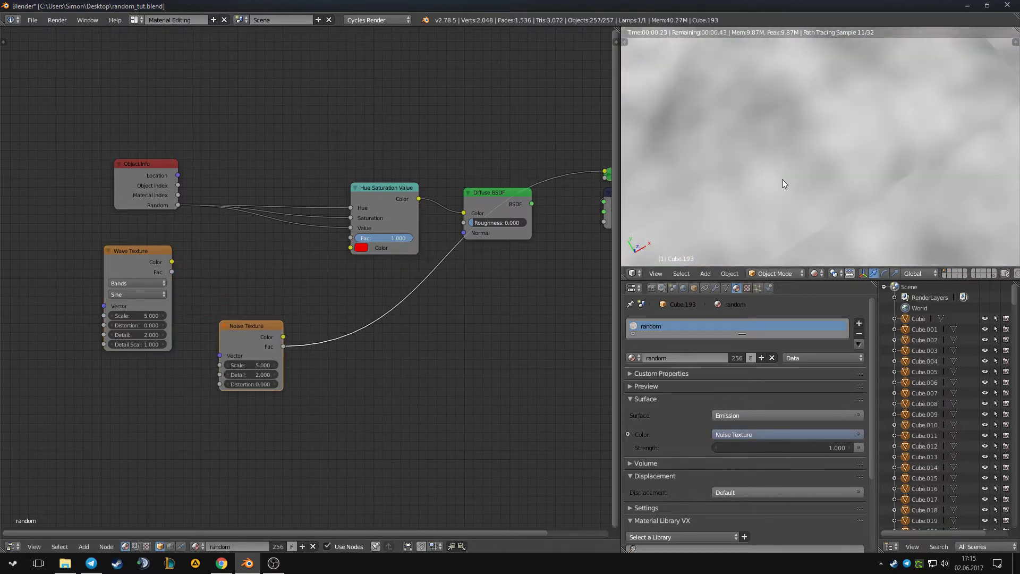
{"action": "middle_click_drag", "start_coordinate": [780, 152], "coordinate": [792, 155], "text": "shift"}
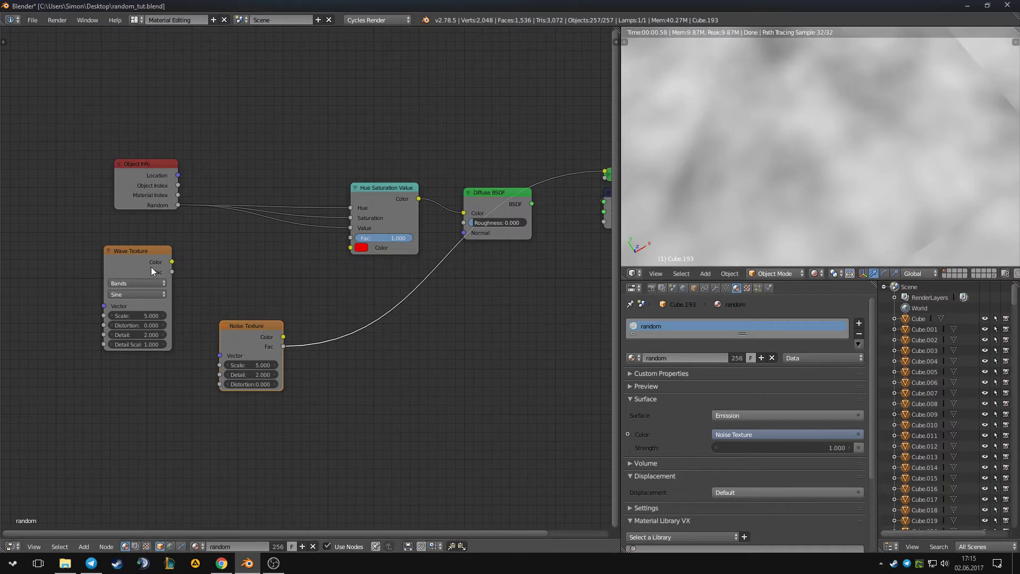
Move the Wave Texture node nearer to Object Info and delete the Noise Texture node.
{"action": "left_click_drag", "start_coordinate": [118, 253], "coordinate": [152, 238]}
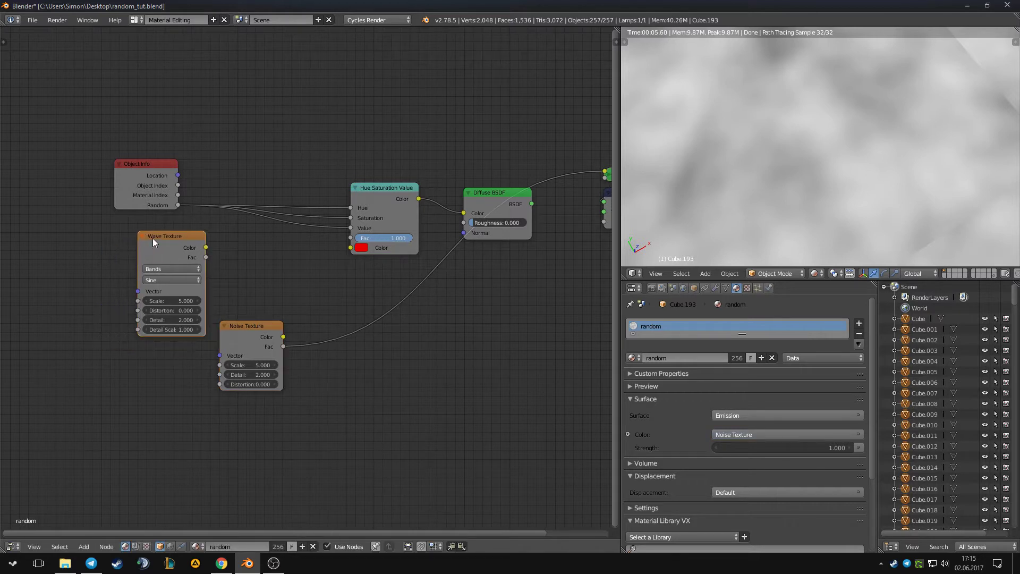
{"action": "left_click", "coordinate": [237, 345]}
{"action": "key", "text": "x"}
Connect Object Info's Random output to the Wave Texture's Vector input and preview the Wave Texture's Color on the cubes.
{"action": "left_click_drag", "start_coordinate": [165, 249], "coordinate": [230, 248]}
{"action": "left_click_drag", "start_coordinate": [169, 205], "coordinate": [203, 291]}
{"action": "left_click_drag", "start_coordinate": [232, 245], "coordinate": [241, 256]}
{"action": "left_click", "coordinate": [241, 256], "text": "ctrl+shift"}
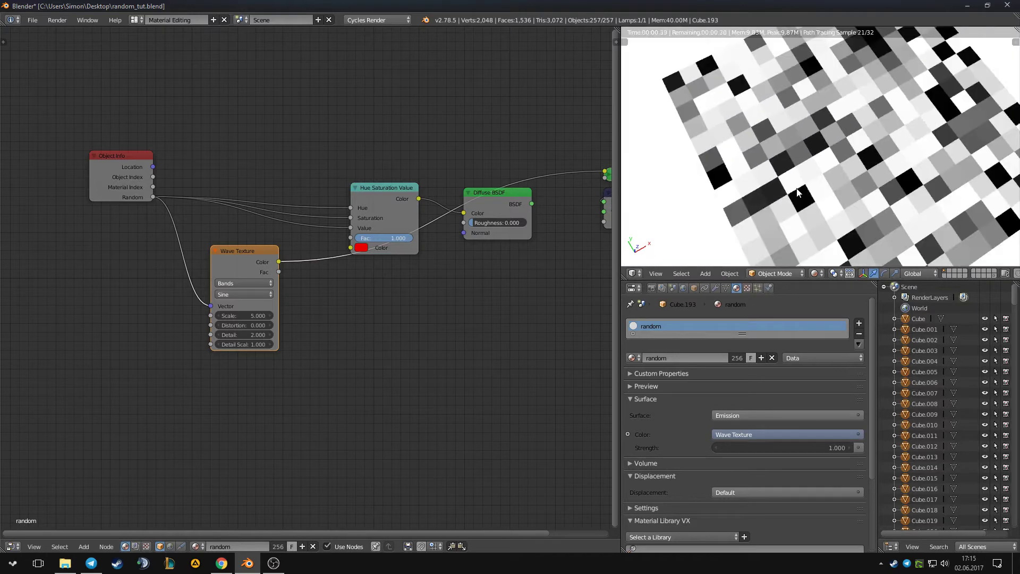
{"action": "scroll", "coordinate": [797, 193], "scroll_direction": "down", "scroll_amount": 1}
{"action": "scroll", "coordinate": [270, 300], "scroll_direction": "up", "scroll_amount": 1}
Reposition the Wave Texture and move the Hue Saturation Value node above it so the two are clear of each other.
{"action": "left_click_drag", "start_coordinate": [239, 323], "coordinate": [269, 324]}
{"action": "right_click", "coordinate": [239, 324]}
{"action": "left_click_drag", "start_coordinate": [244, 248], "coordinate": [260, 245]}
{"action": "middle_click_drag", "start_coordinate": [256, 246], "coordinate": [269, 243]}
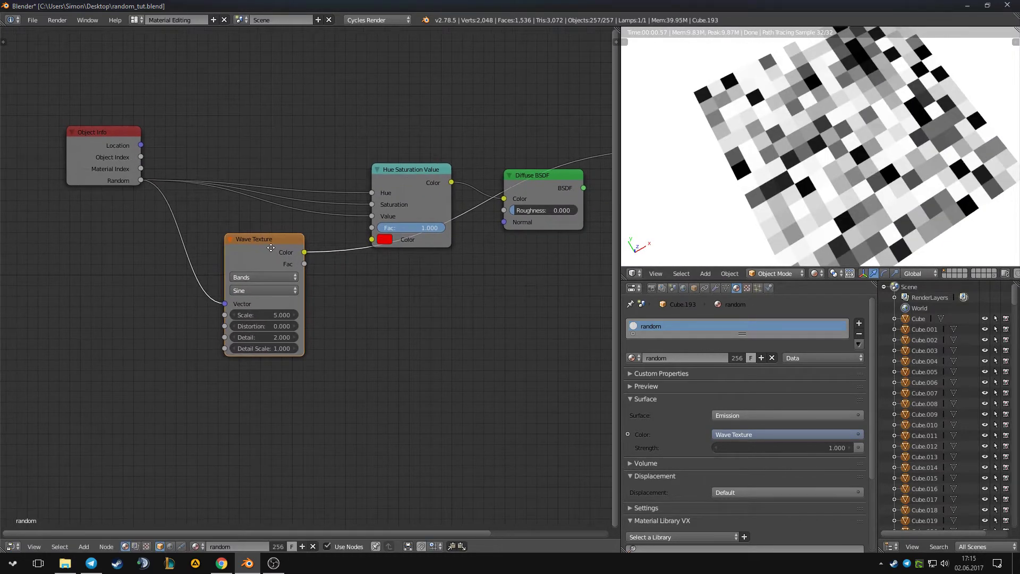
{"action": "left_click_drag", "start_coordinate": [403, 166], "coordinate": [352, 112]}
{"action": "middle_click_drag", "start_coordinate": [258, 251], "coordinate": [272, 243]}
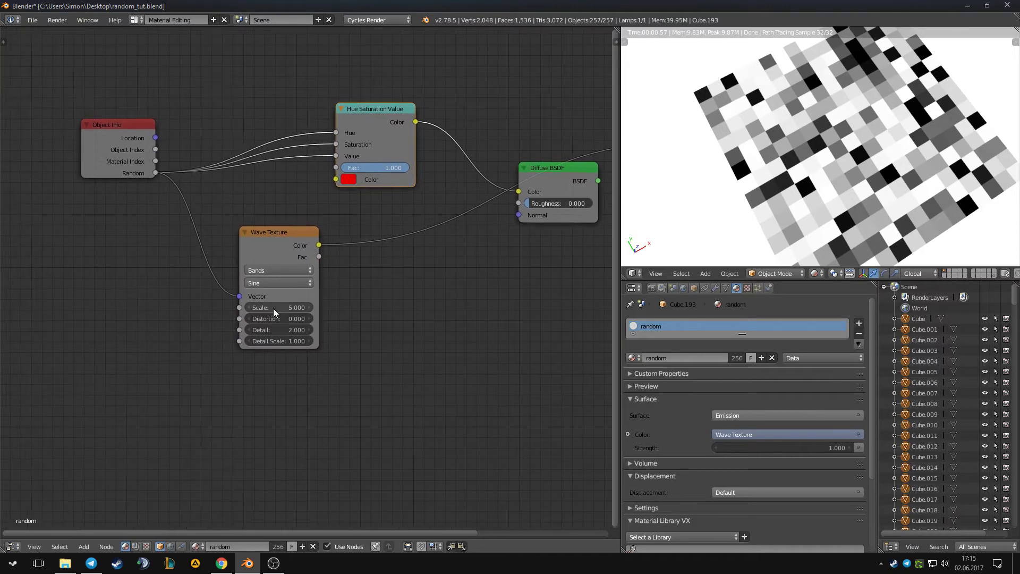
View the cubes from the top and set the Wave Texture's Scale to 22.9.
{"action": "mouse_move", "coordinate": [274, 308]}
{"action": "left_mouse_down"}
{"action": "mouse_move", "coordinate": [322, 308]}
{"action": "mouse_move", "coordinate": [277, 307]}
{"action": "left_mouse_up"}
{"action": "key", "text": "KP_7"}
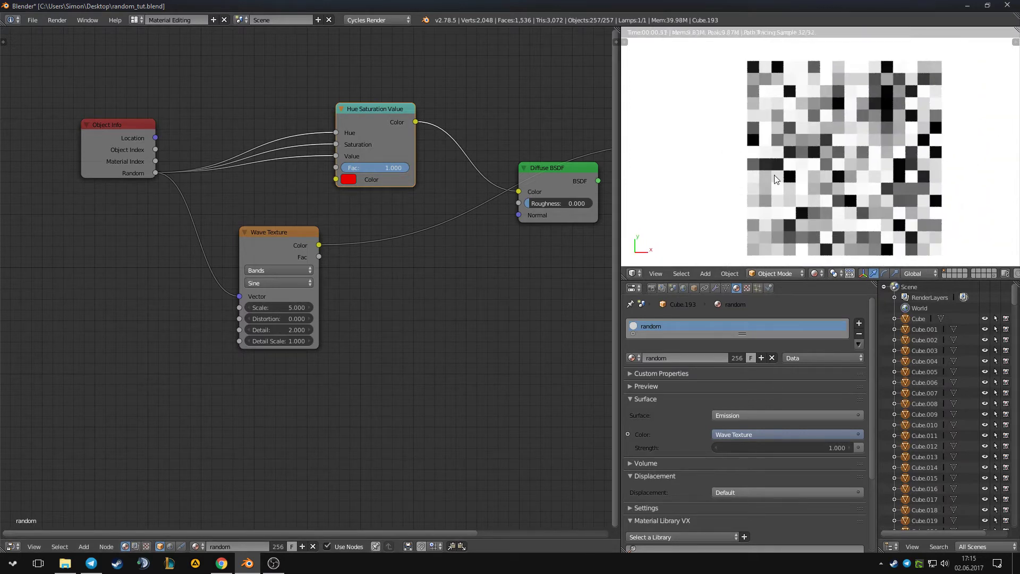
{"action": "left_click_drag", "start_coordinate": [292, 235], "coordinate": [232, 213]}
{"action": "scroll", "coordinate": [340, 225], "scroll_direction": "up", "scroll_amount": 1}
{"action": "left_click_drag", "start_coordinate": [241, 293], "coordinate": [374, 293]}
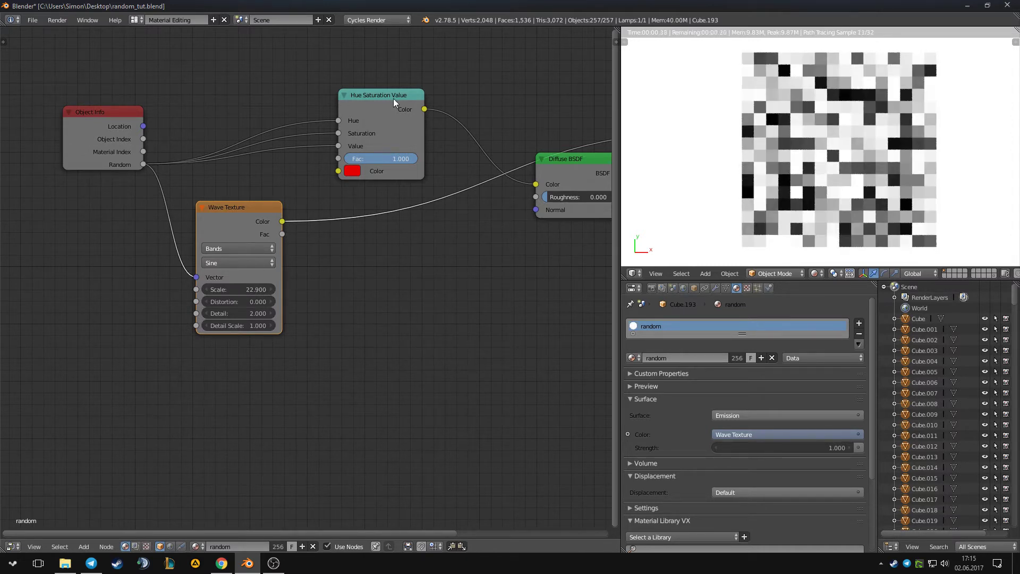
Preview the Hue Saturation Value node on the cubes and move it and Object Info farther apart.
{"action": "left_click_drag", "start_coordinate": [393, 102], "coordinate": [418, 100]}
{"action": "middle_click_drag", "start_coordinate": [164, 188], "coordinate": [218, 152]}
{"action": "left_click_drag", "start_coordinate": [165, 84], "coordinate": [130, 59]}
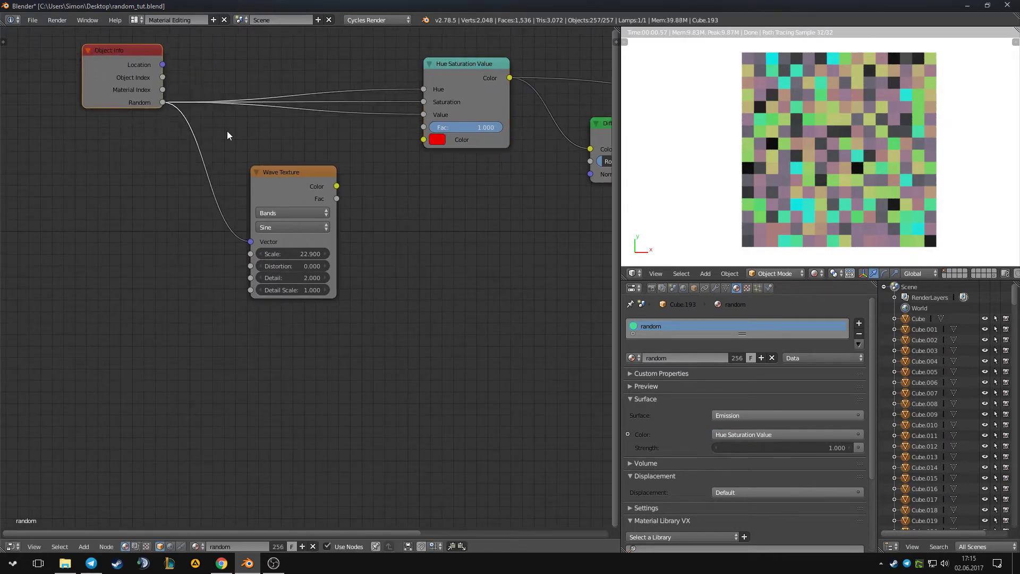
Move the Wave Texture closer to Object Info and place two duplicates of it in a diagonal row below.
{"action": "left_click_drag", "start_coordinate": [293, 206], "coordinate": [226, 167]}
{"action": "key", "text": "shift+d"}
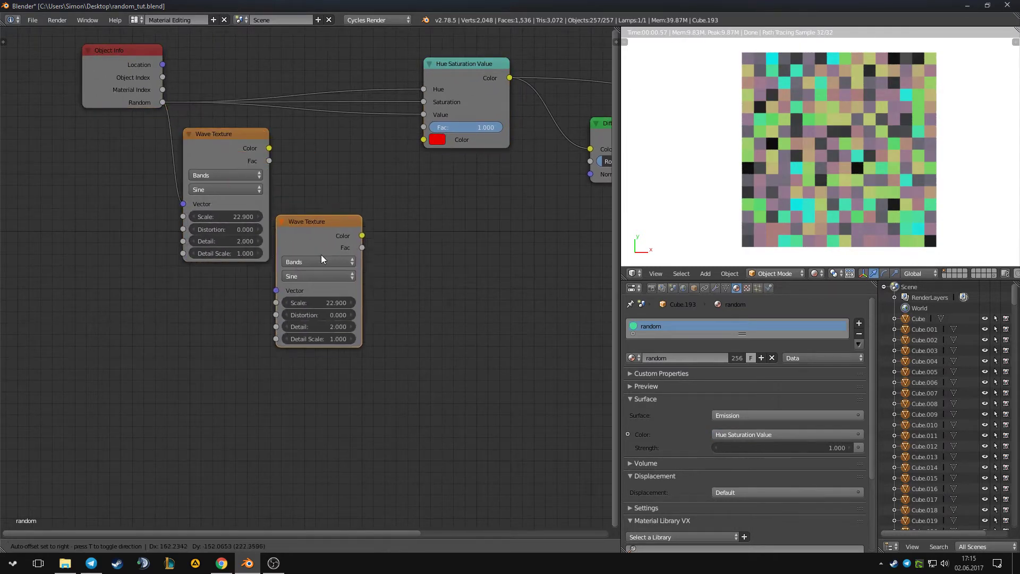
{"action": "left_click", "coordinate": [330, 252]}
{"action": "key", "text": "shift+d"}
{"action": "left_click", "coordinate": [427, 339]}
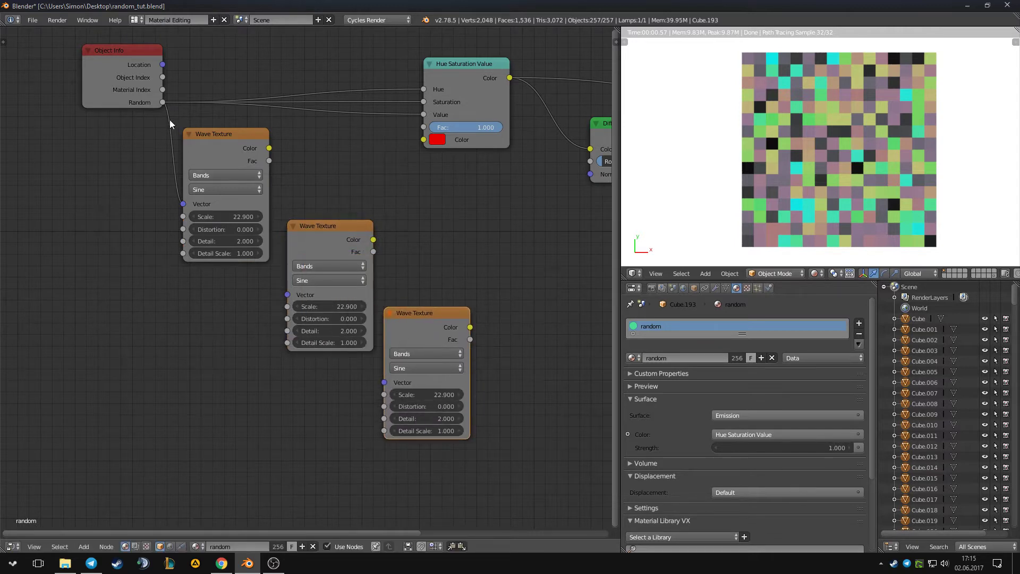
Connect Random to the Vector inputs of both Wave Texture copies and spread the three Wave Textures out.
{"action": "left_click_drag", "start_coordinate": [162, 102], "coordinate": [386, 382]}
{"action": "middle_click_drag", "start_coordinate": [329, 255], "coordinate": [344, 365]}
{"action": "left_click_drag", "start_coordinate": [216, 253], "coordinate": [238, 180]}
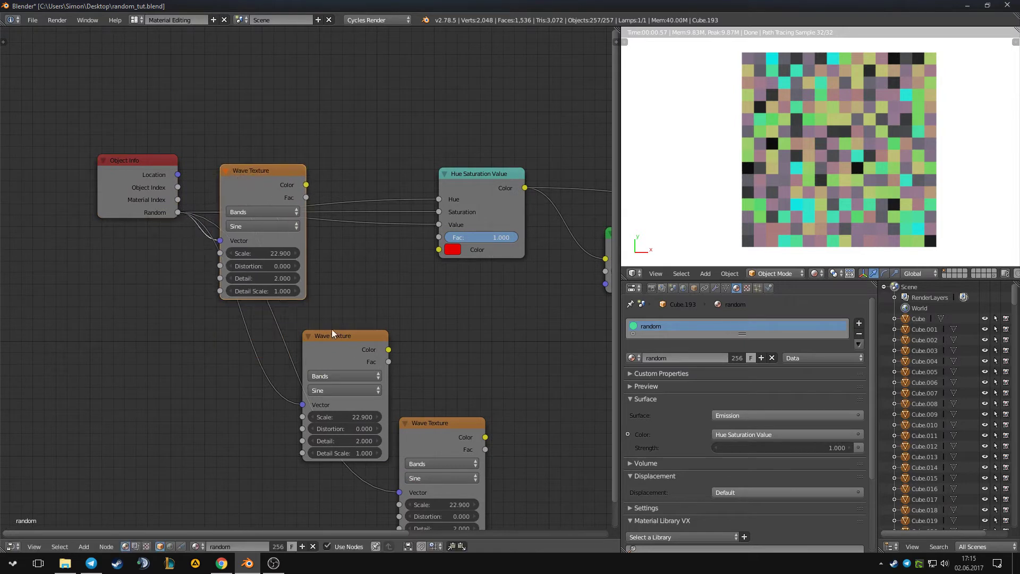
{"action": "left_click_drag", "start_coordinate": [352, 359], "coordinate": [333, 336]}
{"action": "left_click_drag", "start_coordinate": [449, 446], "coordinate": [433, 449]}
{"action": "middle_click_drag", "start_coordinate": [403, 388], "coordinate": [423, 288]}
{"action": "left_click_drag", "start_coordinate": [269, 91], "coordinate": [295, 64]}
Set the Scale of the second Wave Texture to 30.7 and of the third to 53.
{"action": "middle_click_drag", "start_coordinate": [345, 175], "coordinate": [335, 188]}
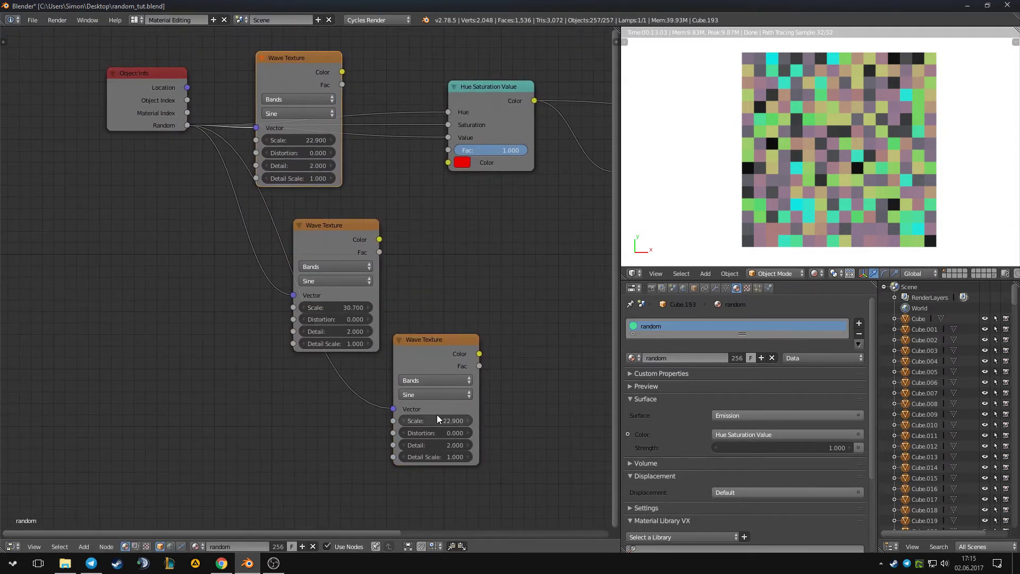
{"action": "middle_click_drag", "start_coordinate": [444, 348], "coordinate": [317, 374]}
{"action": "middle_click_drag", "start_coordinate": [348, 232], "coordinate": [372, 261]}
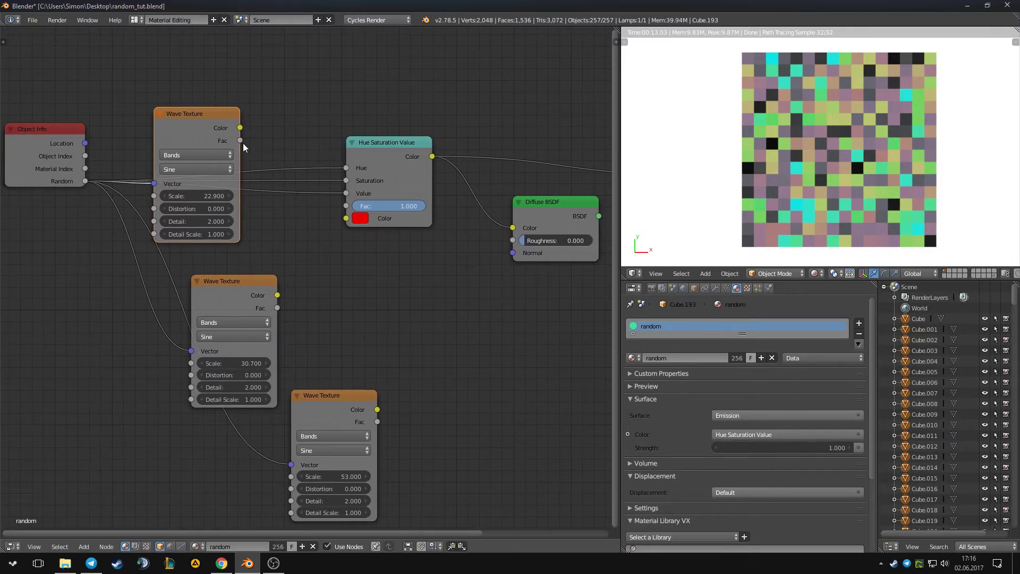
Connect the three Wave Textures' Fac outputs to Hue, Saturation and Value respectively on the Hue Saturation Value node.
{"action": "left_click_drag", "start_coordinate": [242, 141], "coordinate": [348, 168]}
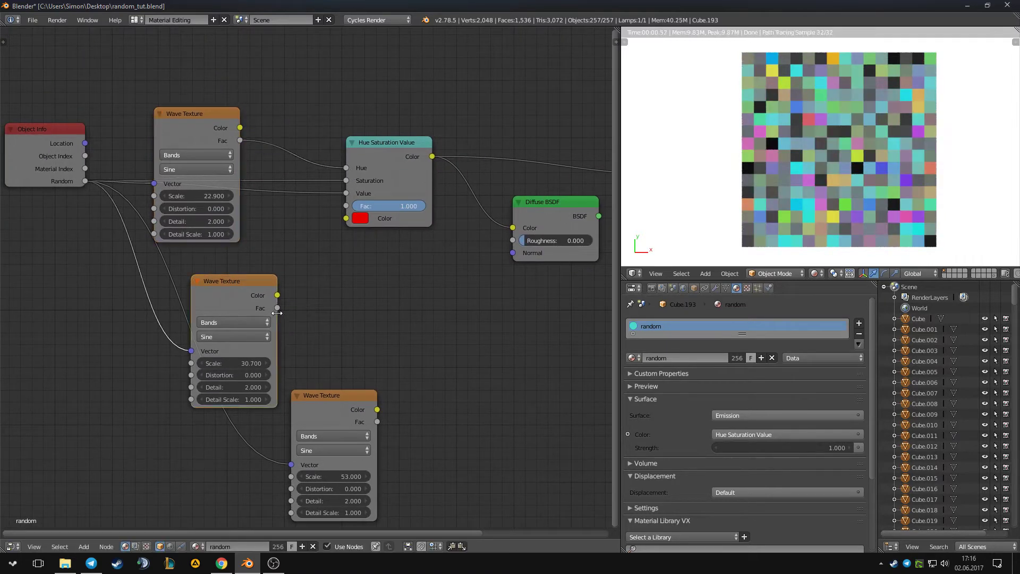
{"action": "left_click_drag", "start_coordinate": [276, 313], "coordinate": [345, 181]}
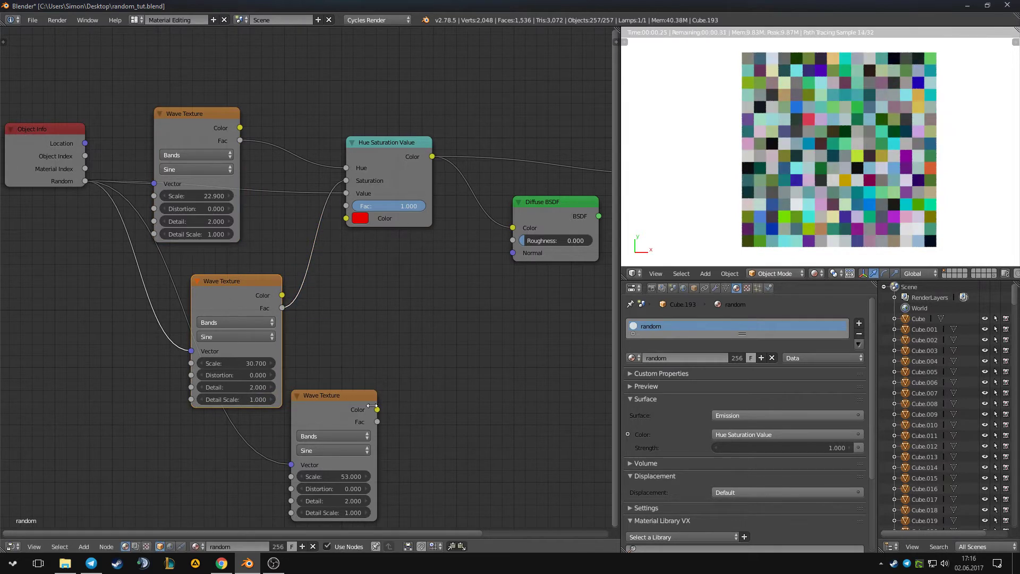
{"action": "left_click_drag", "start_coordinate": [378, 421], "coordinate": [346, 195]}
Link the Diffuse BSDF back to the material output and space out the Hue Saturation Value, Diffuse BSDF and output nodes.
{"action": "middle_click_drag", "start_coordinate": [427, 243], "coordinate": [241, 230]}
{"action": "left_click_drag", "start_coordinate": [389, 202], "coordinate": [421, 202]}
{"action": "left_click", "coordinate": [387, 196], "text": "ctrl+shift"}
{"action": "middle_click_drag", "start_coordinate": [331, 203], "coordinate": [298, 193]}
{"action": "left_click_drag", "start_coordinate": [500, 194], "coordinate": [582, 198]}
{"action": "left_click_drag", "start_coordinate": [386, 180], "coordinate": [469, 174]}
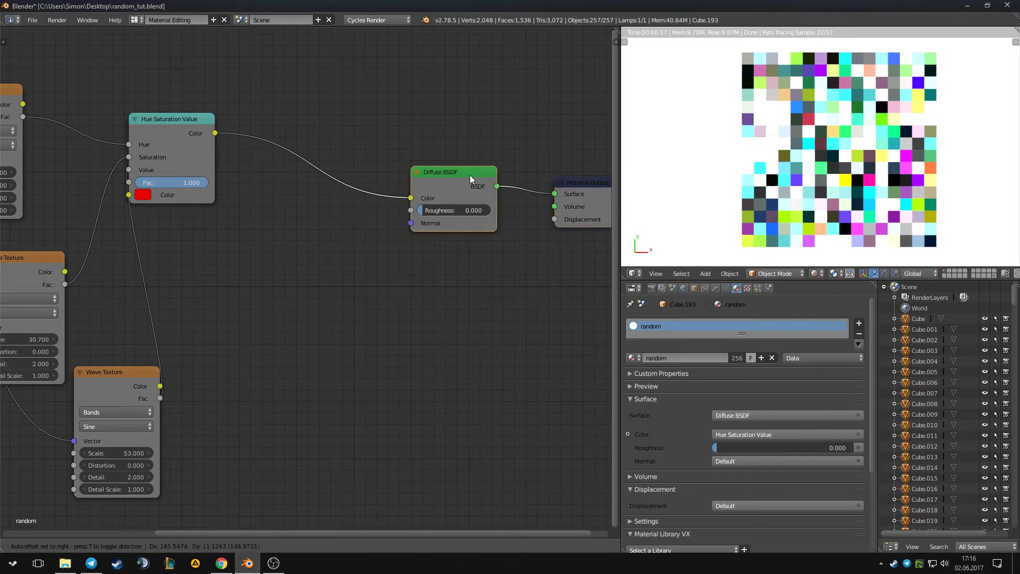
{"action": "left_click_drag", "start_coordinate": [171, 124], "coordinate": [313, 150]}
{"action": "mouse_move", "coordinate": [309, 174]}
{"action": "middle_mouse_down"}
{"action": "mouse_move", "coordinate": [340, 159]}
{"action": "mouse_move", "coordinate": [321, 168]}
{"action": "middle_mouse_up"}
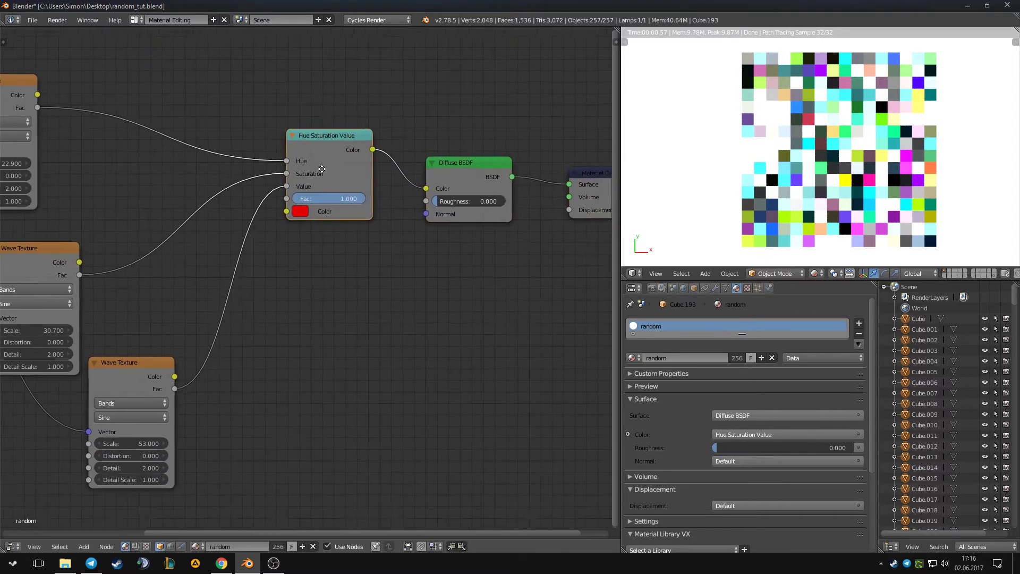
View the cube grid at an angle and set the Hue Saturation Value node's Fac to 0.333.
{"action": "middle_click_drag", "start_coordinate": [881, 116], "coordinate": [933, 68]}
{"action": "middle_click_drag", "start_coordinate": [294, 321], "coordinate": [394, 291]}
{"action": "middle_click_drag", "start_coordinate": [423, 210], "coordinate": [429, 223]}
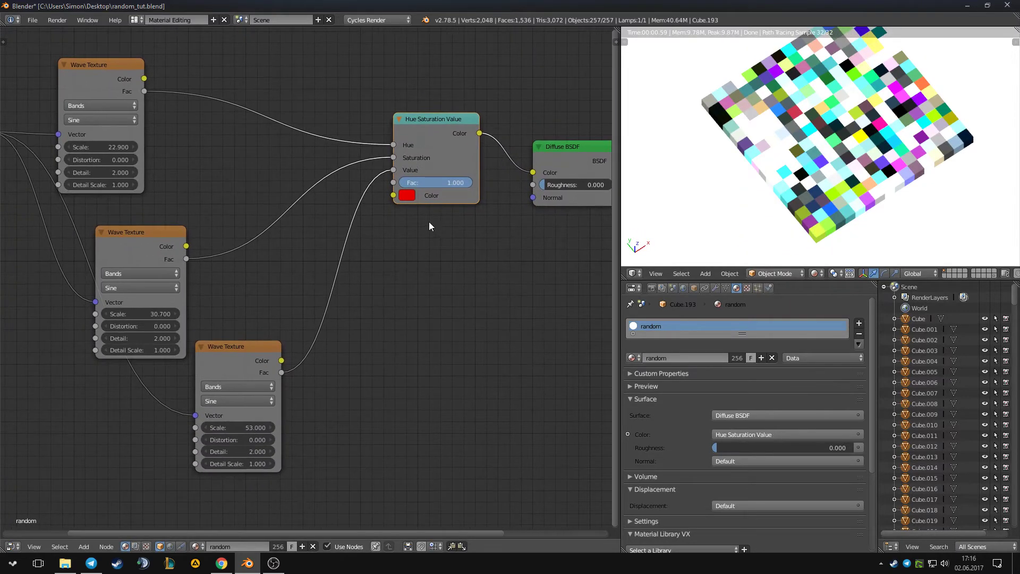
{"action": "left_click_drag", "start_coordinate": [457, 180], "coordinate": [402, 182]}
{"action": "middle_click_drag", "start_coordinate": [359, 246], "coordinate": [402, 254]}
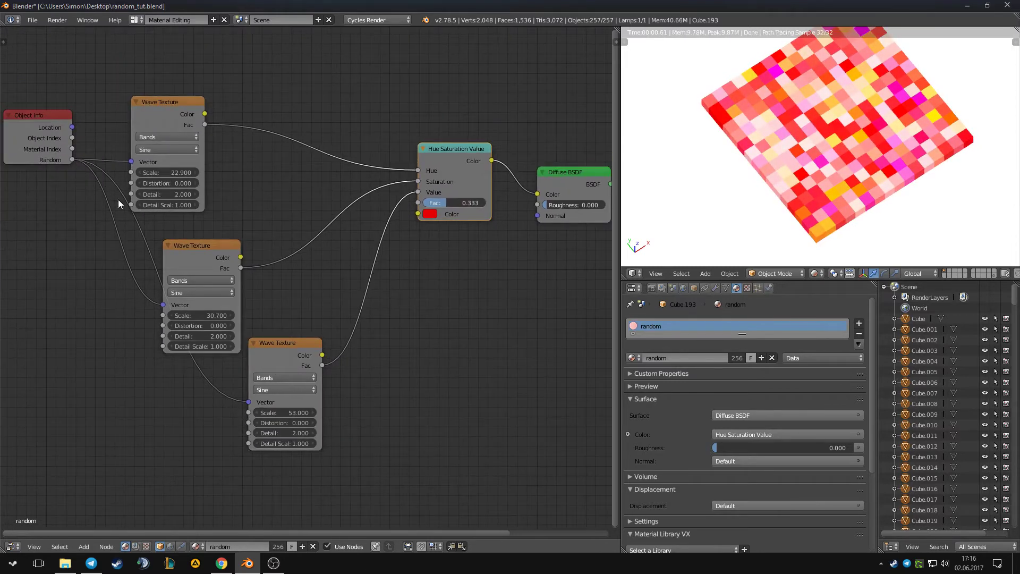
Rearrange Object Info and the three Wave Texture nodes so that their links are clearly separated.
{"action": "left_click_drag", "start_coordinate": [208, 243], "coordinate": [216, 221]}
{"action": "left_click_drag", "start_coordinate": [64, 159], "coordinate": [36, 170]}
{"action": "middle_click_drag", "start_coordinate": [79, 189], "coordinate": [103, 193]}
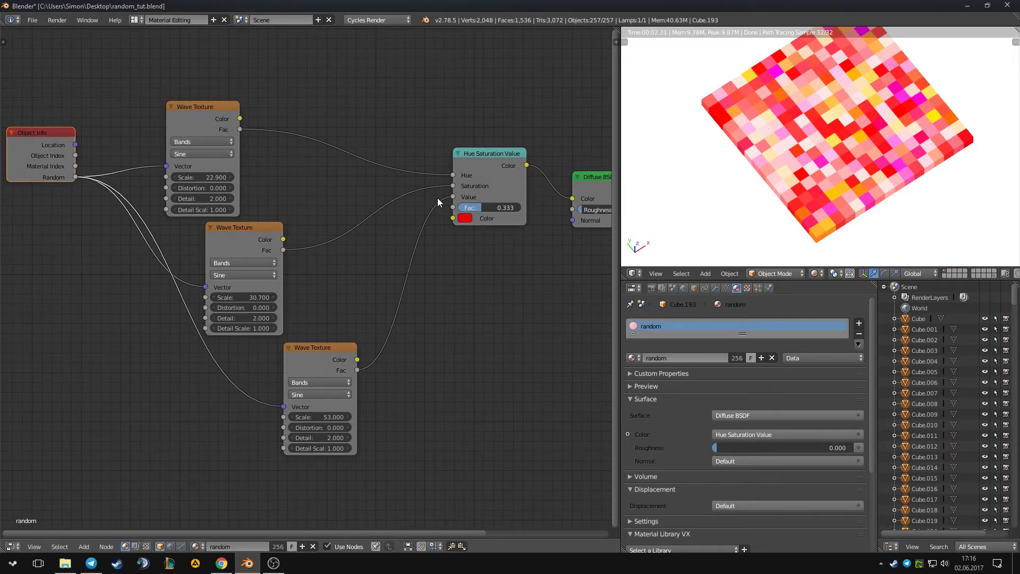
{"action": "middle_click_drag", "start_coordinate": [438, 199], "coordinate": [427, 201]}
{"action": "left_click_drag", "start_coordinate": [198, 119], "coordinate": [186, 97]}
{"action": "left_click_drag", "start_coordinate": [235, 243], "coordinate": [198, 237]}
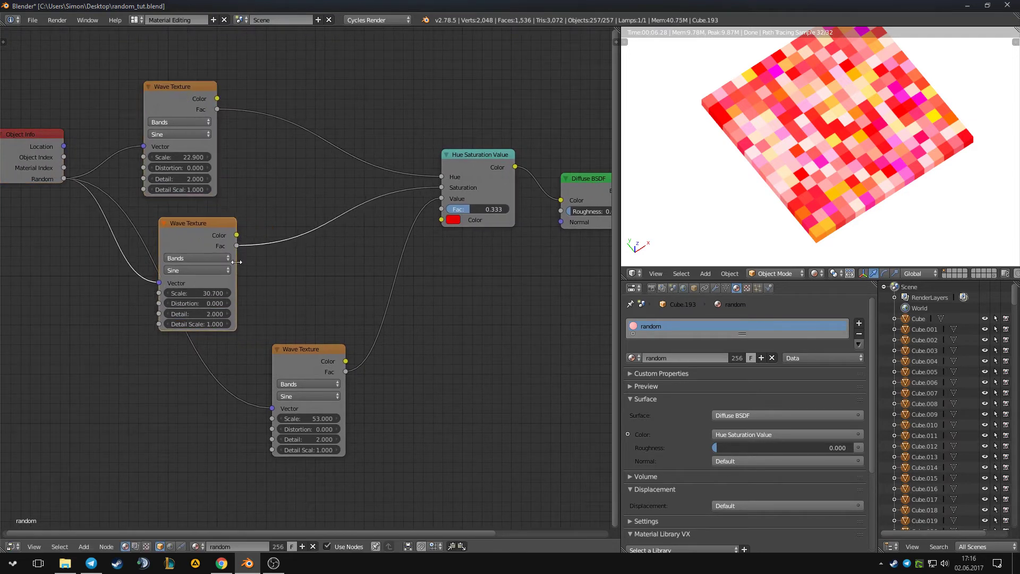
{"action": "left_click_drag", "start_coordinate": [312, 364], "coordinate": [236, 372]}
Move the Diffuse BSDF and Material Output farther along the chain to leave a wide gap after the Hue Saturation Value node.
{"action": "scroll", "coordinate": [425, 298], "scroll_direction": "down", "scroll_amount": 2}
{"action": "middle_click_drag", "start_coordinate": [576, 225], "coordinate": [311, 205]}
{"action": "left_click_drag", "start_coordinate": [421, 202], "coordinate": [510, 202]}
{"action": "left_click_drag", "start_coordinate": [310, 179], "coordinate": [432, 180]}
{"action": "middle_click_drag", "start_coordinate": [323, 190], "coordinate": [434, 201]}
{"action": "left_click_drag", "start_coordinate": [328, 180], "coordinate": [280, 168]}
{"action": "scroll", "coordinate": [265, 177], "scroll_direction": "up", "scroll_amount": 1}
{"action": "middle_click_drag", "start_coordinate": [269, 147], "coordinate": [221, 145]}
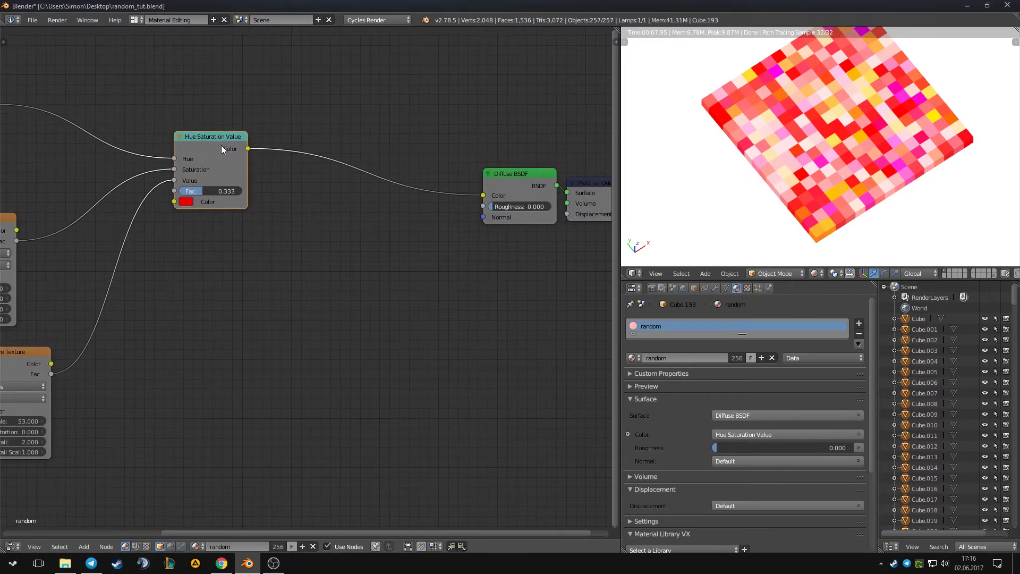
{"action": "key", "text": "ctrl+shift+d"}
{"action": "left_click", "coordinate": [298, 199]}
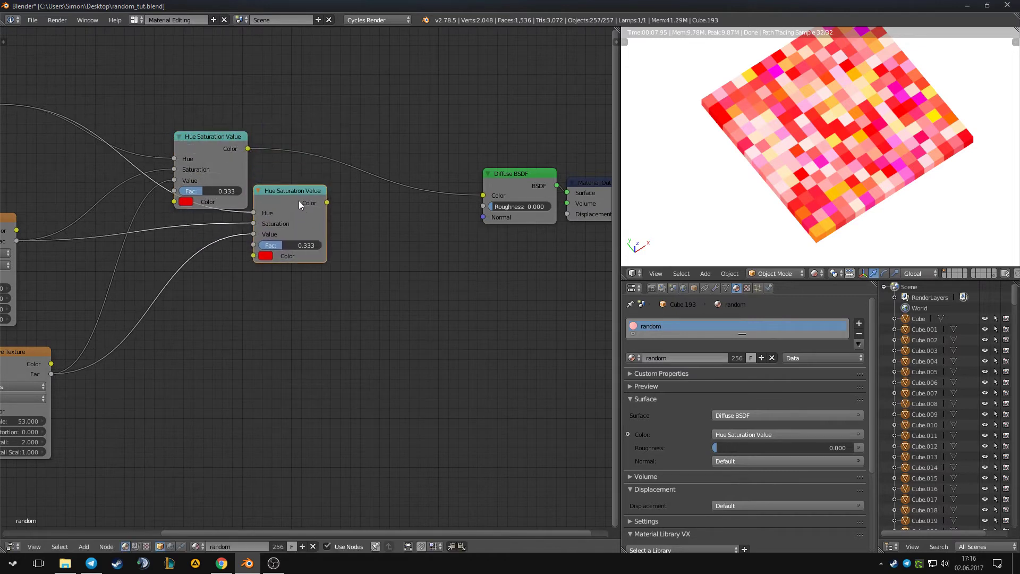
{"action": "key", "text": "x"}
Duplicate the Hue Saturation Value node twice and insert both copies in the link before the Diffuse BSDF.
{"action": "key", "text": "shift+d"}
{"action": "left_click", "coordinate": [319, 141]}
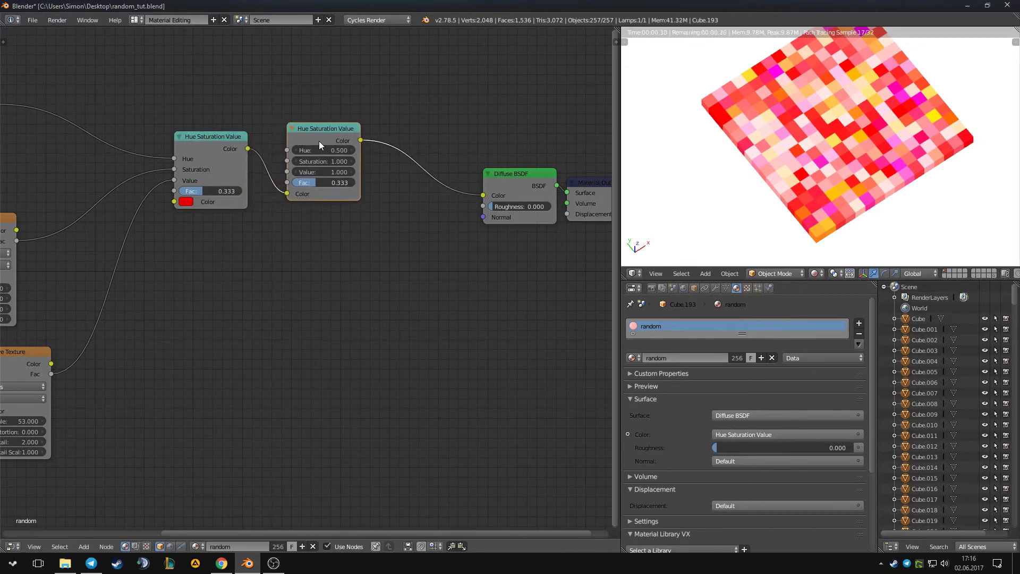
{"action": "key", "text": "shift+d"}
{"action": "left_click", "coordinate": [420, 171]}
{"action": "middle_click_drag", "start_coordinate": [420, 171], "coordinate": [447, 164]}
Relink the 30.700-scale Wave Texture to the second Hue Saturation Value node's Saturation and the 53.000-scale one to the third node's Value.
{"action": "middle_click_drag", "start_coordinate": [198, 171], "coordinate": [287, 169]}
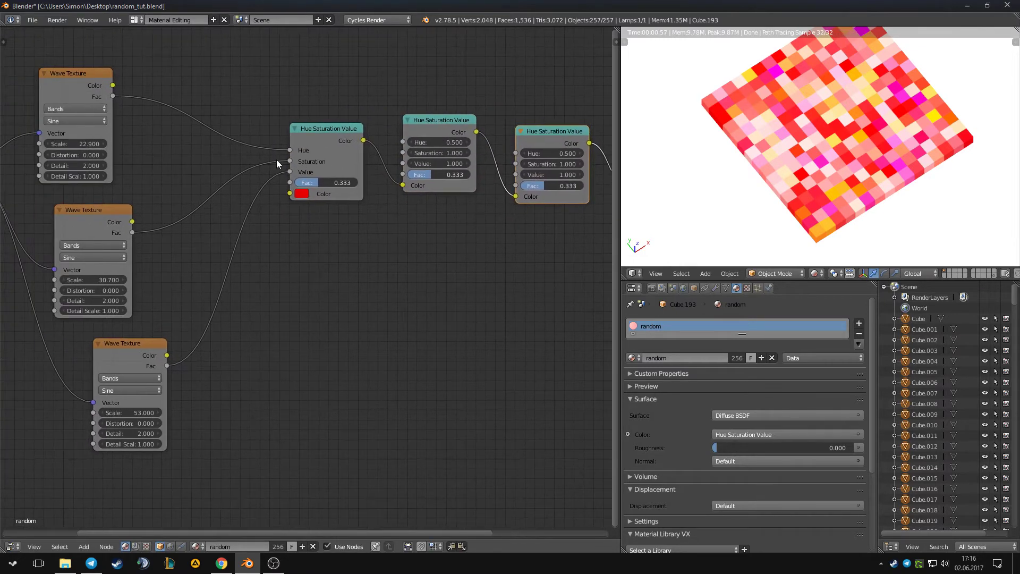
{"action": "left_click_drag", "start_coordinate": [290, 162], "coordinate": [188, 165]}
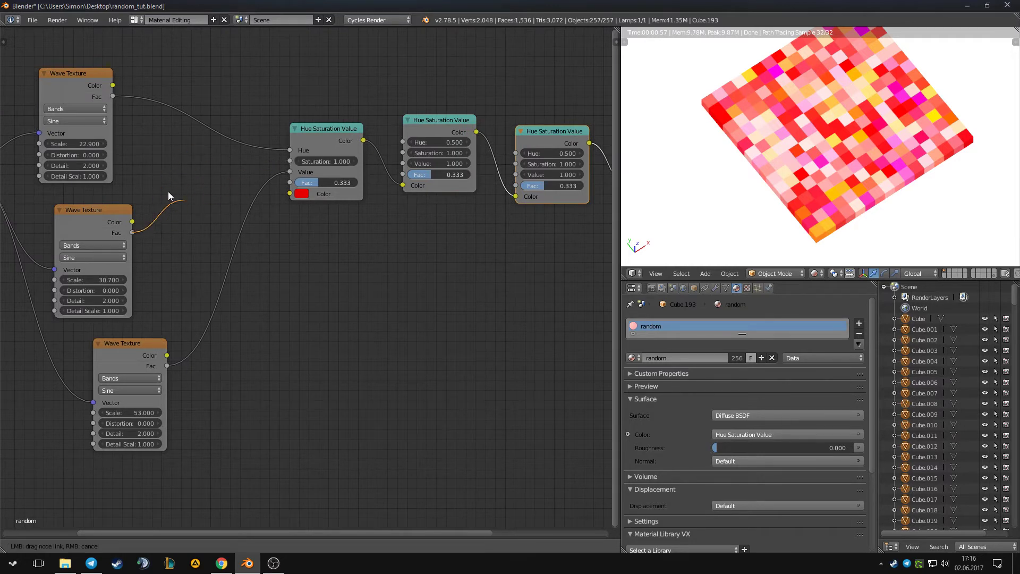
{"action": "left_click_drag", "start_coordinate": [298, 229], "coordinate": [403, 153]}
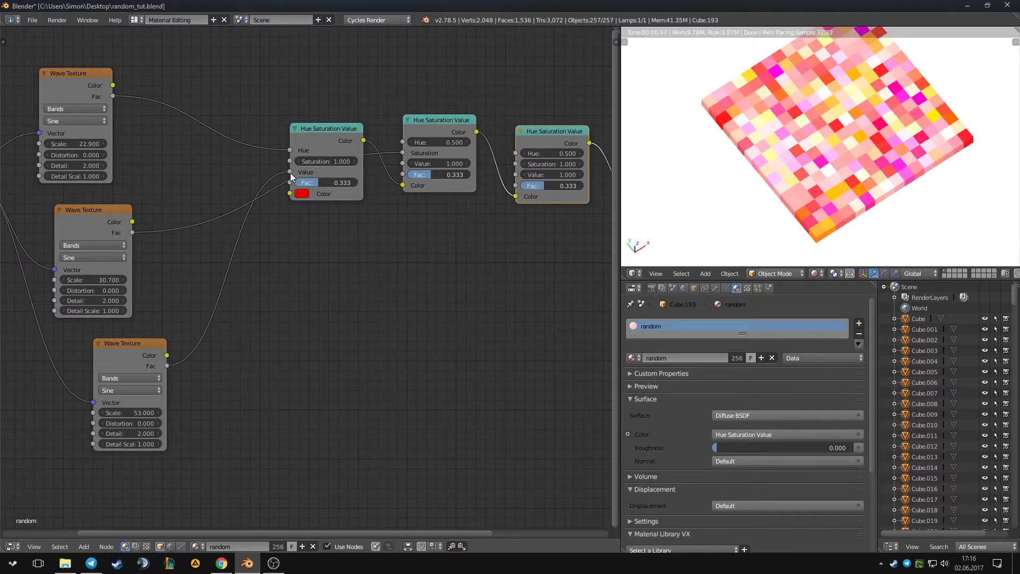
{"action": "left_click_drag", "start_coordinate": [290, 174], "coordinate": [516, 175]}
Stagger the three Hue Saturation Value nodes diagonally so each sits near the level of its Wave Texture.
{"action": "middle_click_drag", "start_coordinate": [377, 160], "coordinate": [365, 211]}
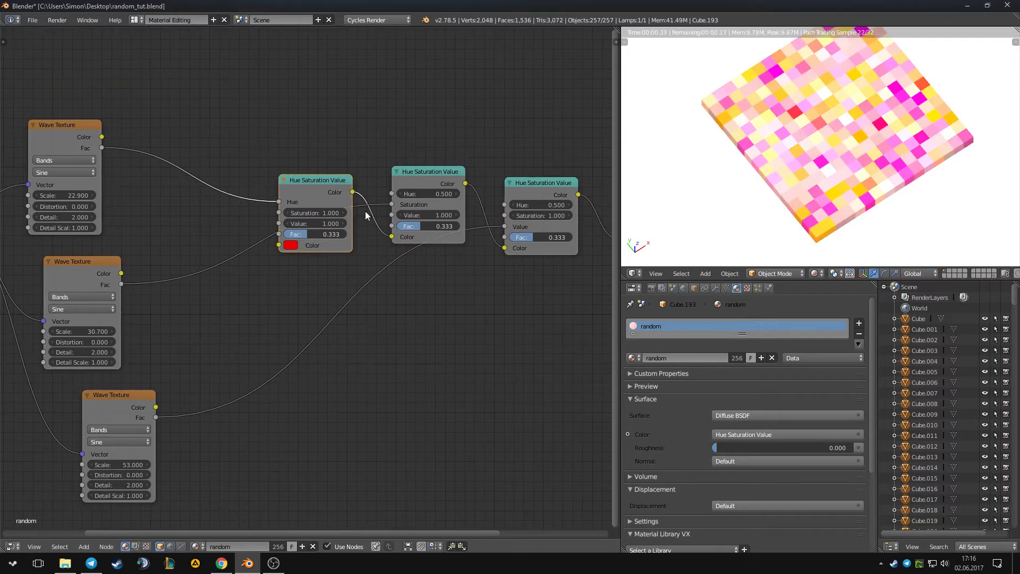
{"action": "left_click_drag", "start_coordinate": [317, 185], "coordinate": [301, 140]}
{"action": "left_click_drag", "start_coordinate": [415, 178], "coordinate": [395, 184]}
{"action": "left_click_drag", "start_coordinate": [536, 198], "coordinate": [520, 255]}
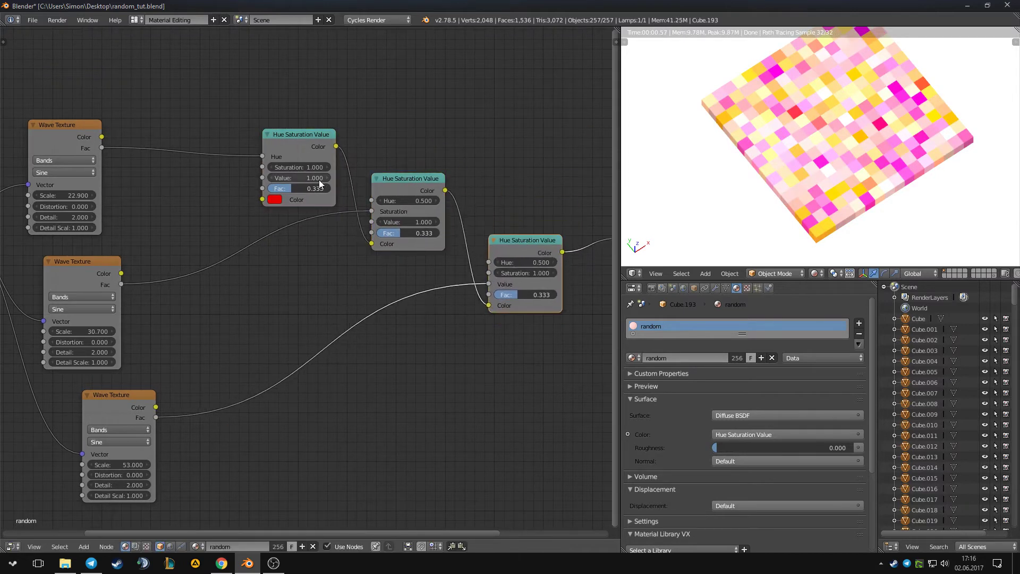
Try high Fac values on the first two Hue Saturation Value nodes, and set Fac to 0 on all three.
{"action": "left_click_drag", "start_coordinate": [281, 188], "coordinate": [323, 189]}
{"action": "left_click_drag", "start_coordinate": [393, 234], "coordinate": [437, 233]}
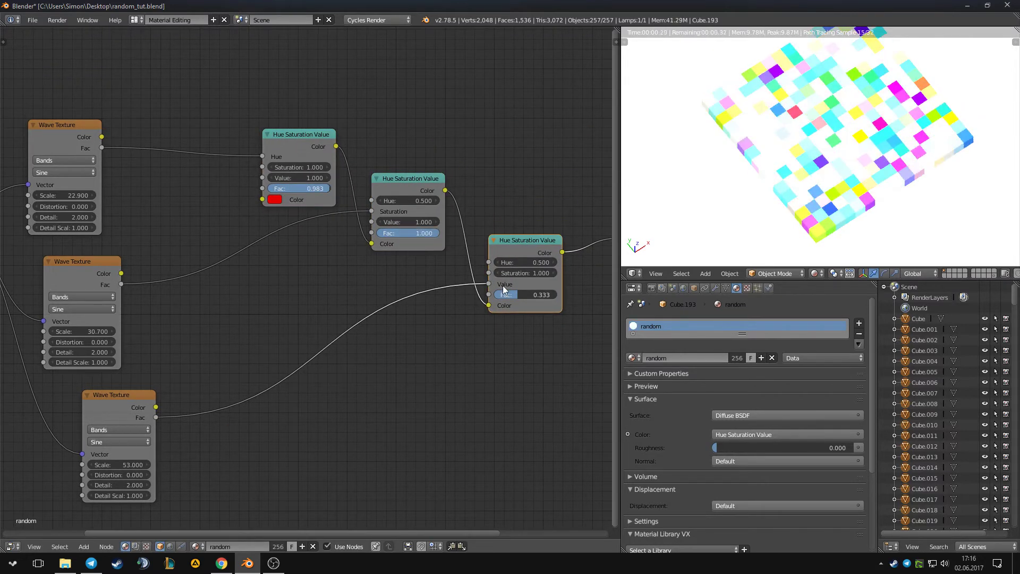
{"action": "left_click_drag", "start_coordinate": [504, 290], "coordinate": [468, 291]}
{"action": "left_click_drag", "start_coordinate": [432, 235], "coordinate": [266, 189]}
Set the second Hue Saturation Value node's Fac to 0.542 and the third's to 1.000, viewing the cube grid from above.
{"action": "left_click_drag", "start_coordinate": [399, 232], "coordinate": [420, 232]}
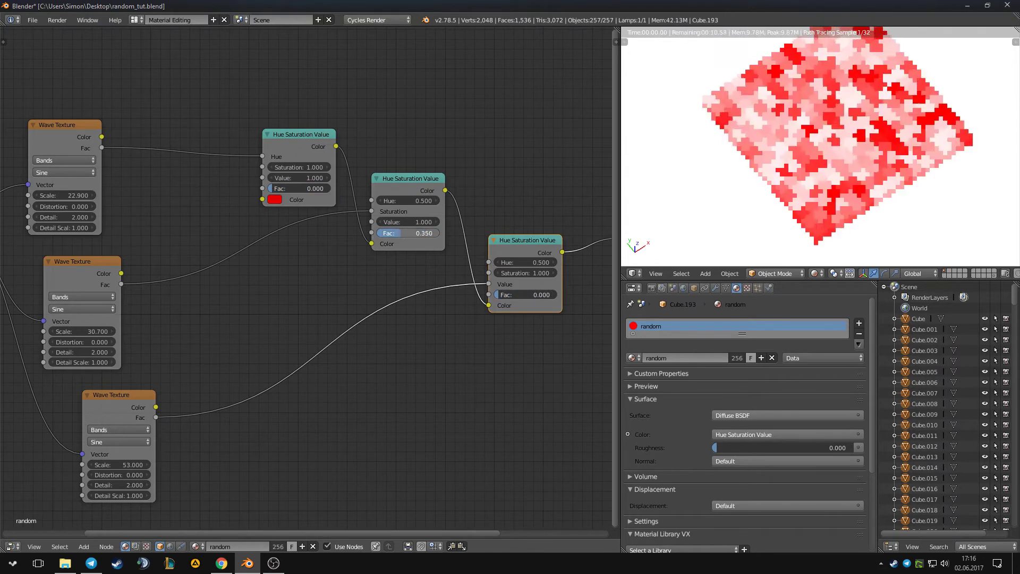
{"action": "left_click_drag", "start_coordinate": [526, 295], "coordinate": [545, 298]}
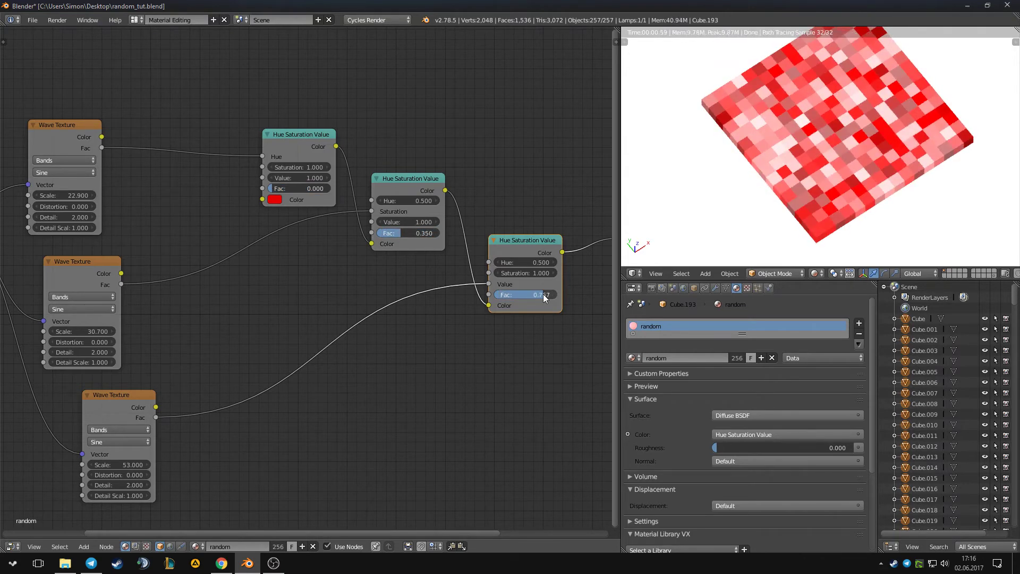
{"action": "key", "text": "BackSpace"}
{"action": "middle_click_drag", "start_coordinate": [844, 145], "coordinate": [813, 150]}
{"action": "key", "text": "KP_7"}
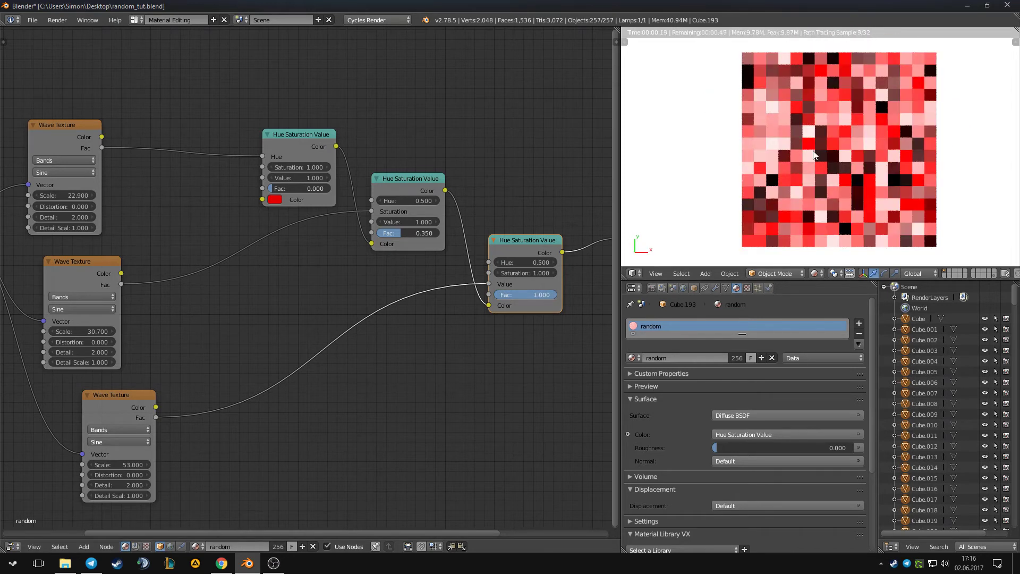
{"action": "middle_click_drag", "start_coordinate": [398, 238], "coordinate": [360, 225]}
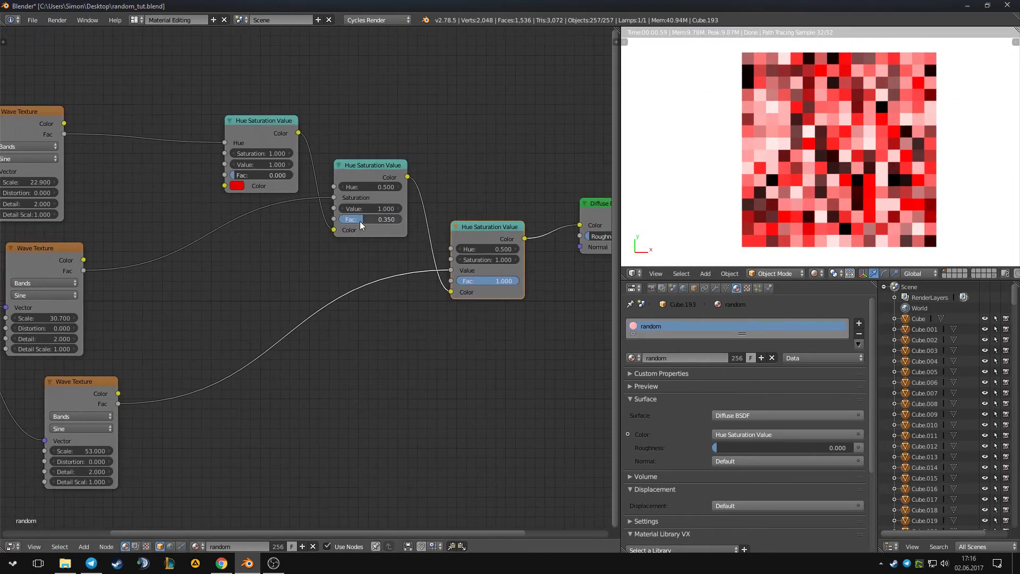
{"action": "left_click_drag", "start_coordinate": [360, 222], "coordinate": [373, 222]}
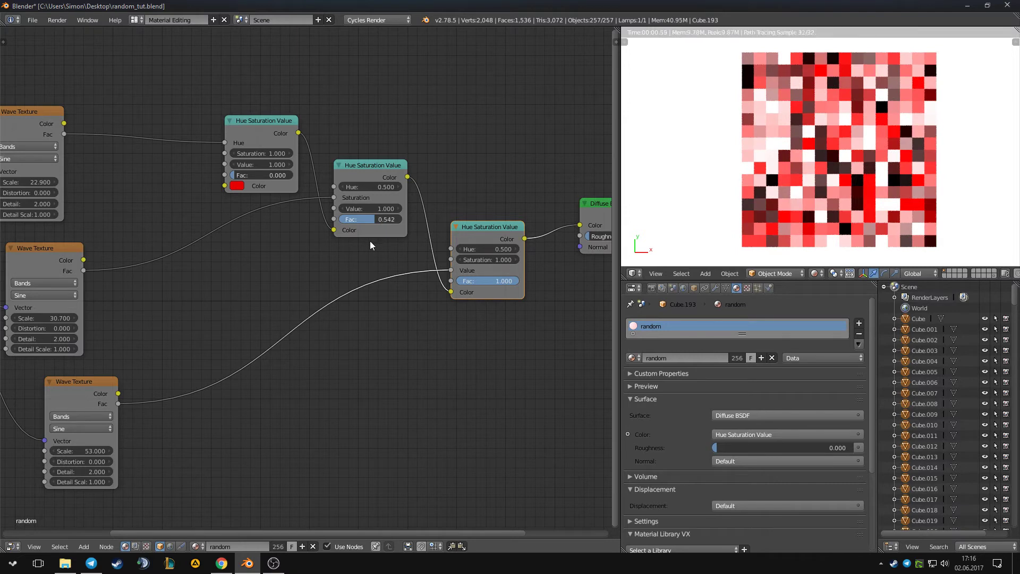
Link Object Info's Random output directly to the second node's Saturation and the third node's Value, bypassing the Wave Textures, and examine the grid.
{"action": "scroll", "coordinate": [370, 240], "scroll_direction": "down", "scroll_amount": 1}
{"action": "middle_click_drag", "start_coordinate": [370, 241], "coordinate": [445, 221]}
{"action": "scroll", "coordinate": [391, 215], "scroll_direction": "down", "scroll_amount": 1}
{"action": "middle_click_drag", "start_coordinate": [142, 212], "coordinate": [112, 204]}
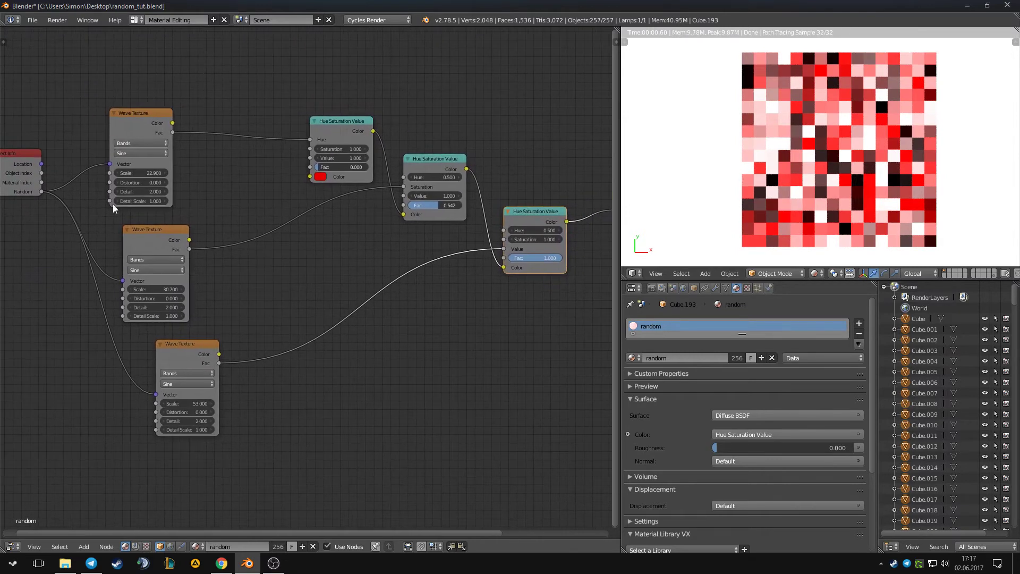
{"action": "left_click_drag", "start_coordinate": [42, 191], "coordinate": [415, 187]}
{"action": "left_click_drag", "start_coordinate": [36, 194], "coordinate": [502, 249]}
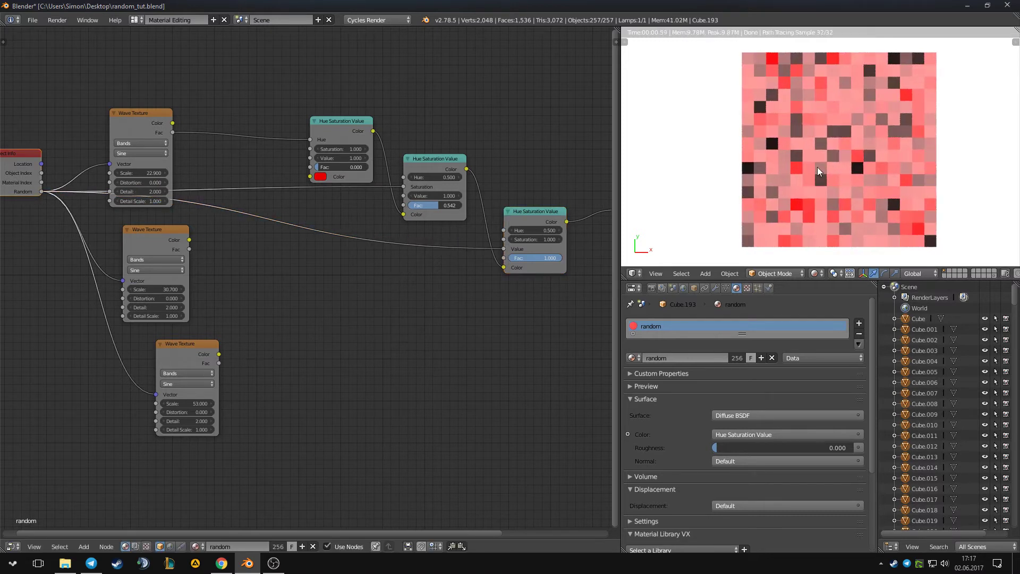
{"action": "scroll", "coordinate": [784, 171], "scroll_direction": "up", "scroll_amount": 1}
{"action": "scroll", "coordinate": [797, 169], "scroll_direction": "down", "scroll_amount": 1}
{"action": "middle_click_drag", "start_coordinate": [447, 215], "coordinate": [431, 215]}
{"action": "scroll", "coordinate": [707, 207], "scroll_direction": "up", "scroll_amount": 1}
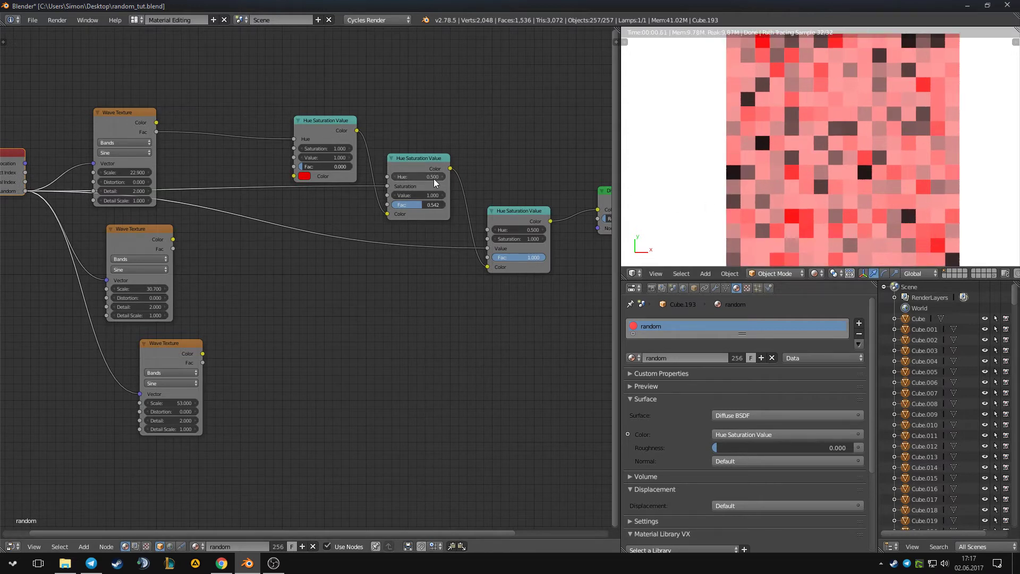
{"action": "scroll", "coordinate": [430, 183], "scroll_direction": "up", "scroll_amount": 1}
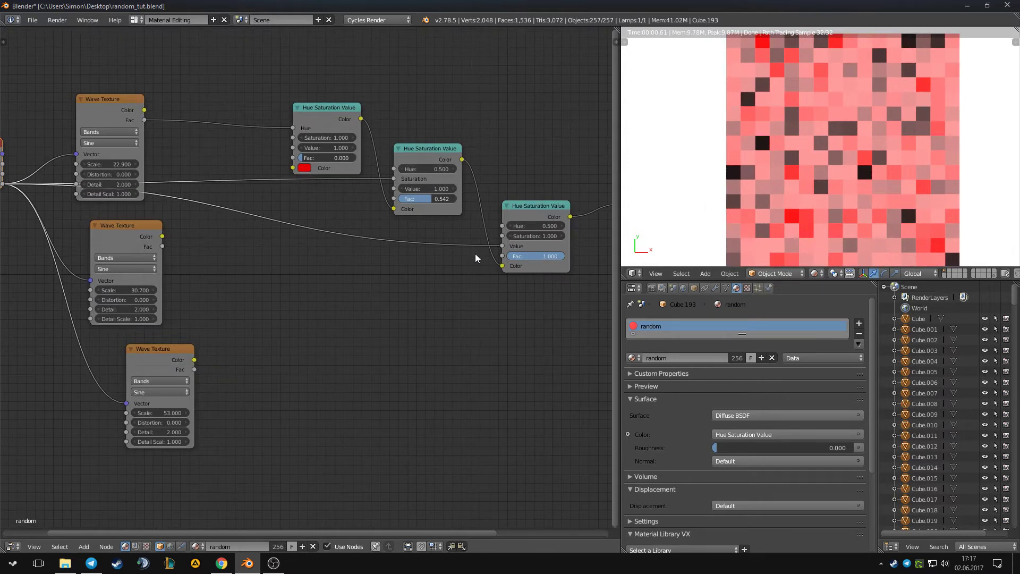
Reconnect the second Wave Texture's Fac to the second node's Saturation and the third Wave Texture's Fac to the third node's Value.
{"action": "middle_click_drag", "start_coordinate": [484, 253], "coordinate": [435, 236]}
{"action": "middle_click_drag", "start_coordinate": [358, 209], "coordinate": [400, 216]}
{"action": "left_click_drag", "start_coordinate": [141, 240], "coordinate": [373, 173]}
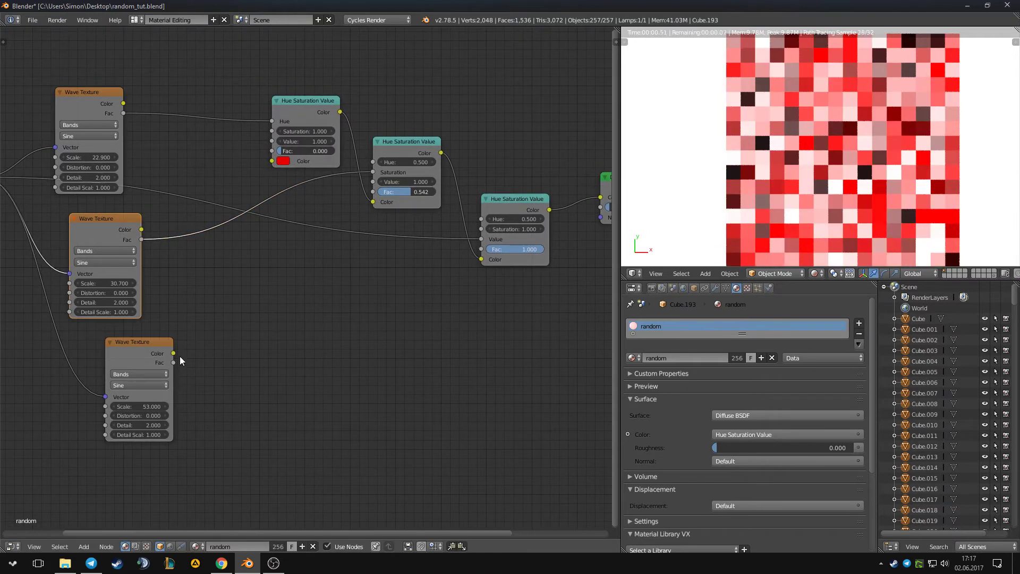
{"action": "key", "text": "g"}
{"action": "key", "text": "Escape"}
{"action": "left_click_drag", "start_coordinate": [173, 362], "coordinate": [473, 238]}
Group Object Info, the three Wave Textures and the three Hue Saturation Value nodes into one node group.
{"action": "scroll", "coordinate": [441, 274], "scroll_direction": "down", "scroll_amount": 2}
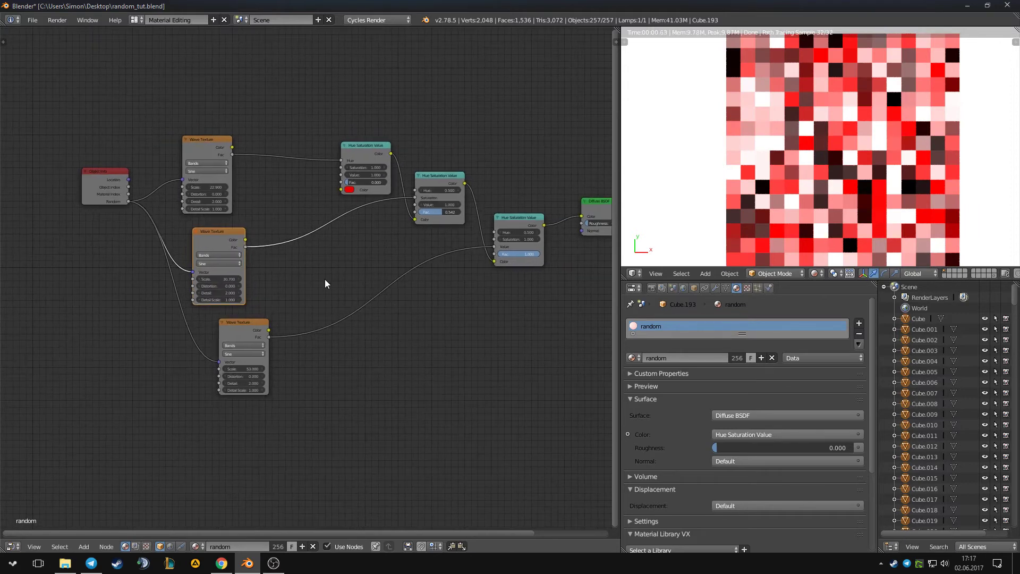
{"action": "key", "text": "c"}
{"action": "left_click", "coordinate": [269, 267]}
{"action": "right_click", "coordinate": [269, 266]}
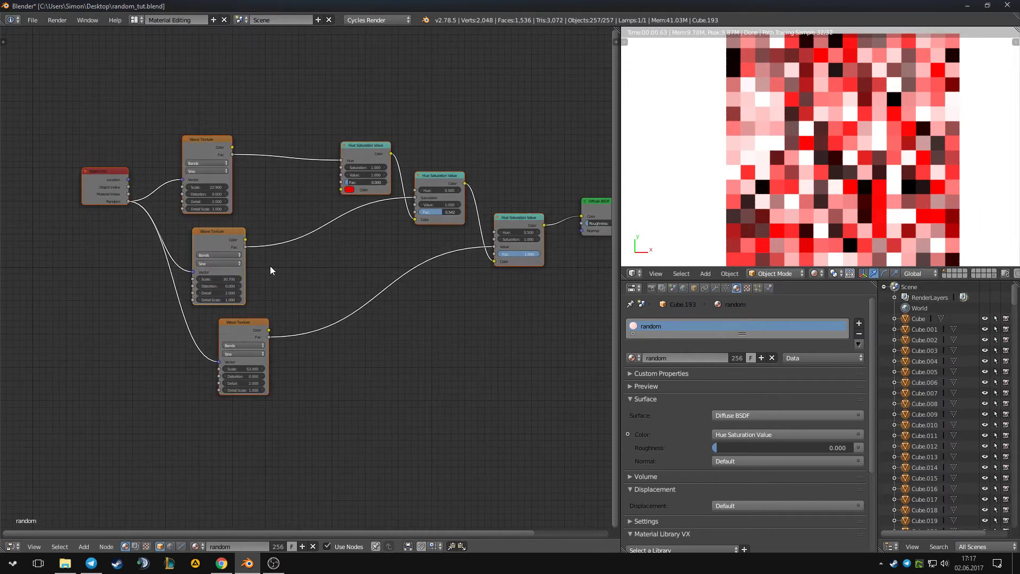
{"action": "key", "text": "ctrl+g"}
{"action": "key", "text": "g"}
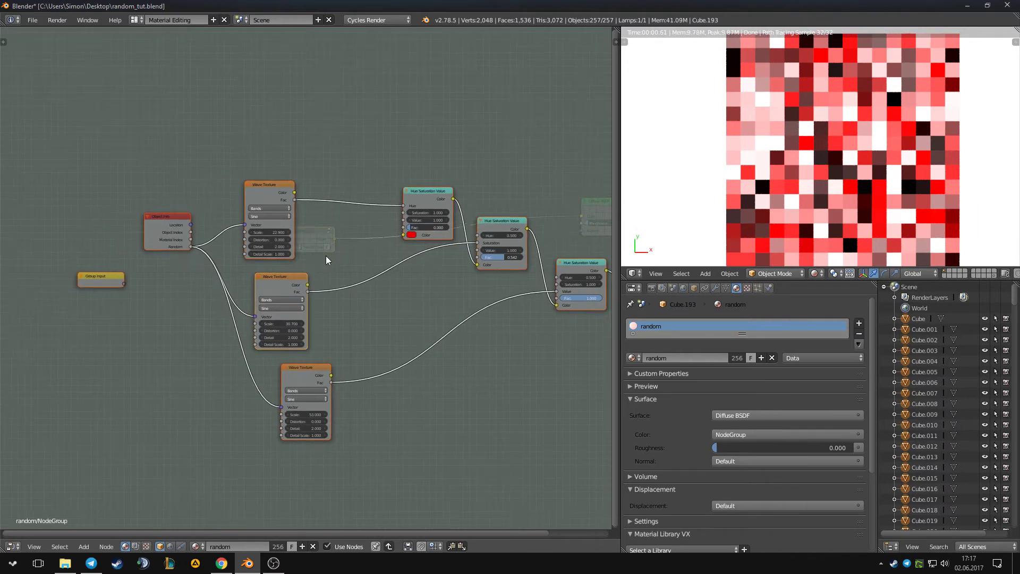
Expose the first Hue Saturation Value node's Color and Fac as inputs of the node group.
{"action": "middle_click_drag", "start_coordinate": [362, 253], "coordinate": [373, 235]}
{"action": "scroll", "coordinate": [298, 249], "scroll_direction": "up", "scroll_amount": 1}
{"action": "left_click", "coordinate": [110, 259]}
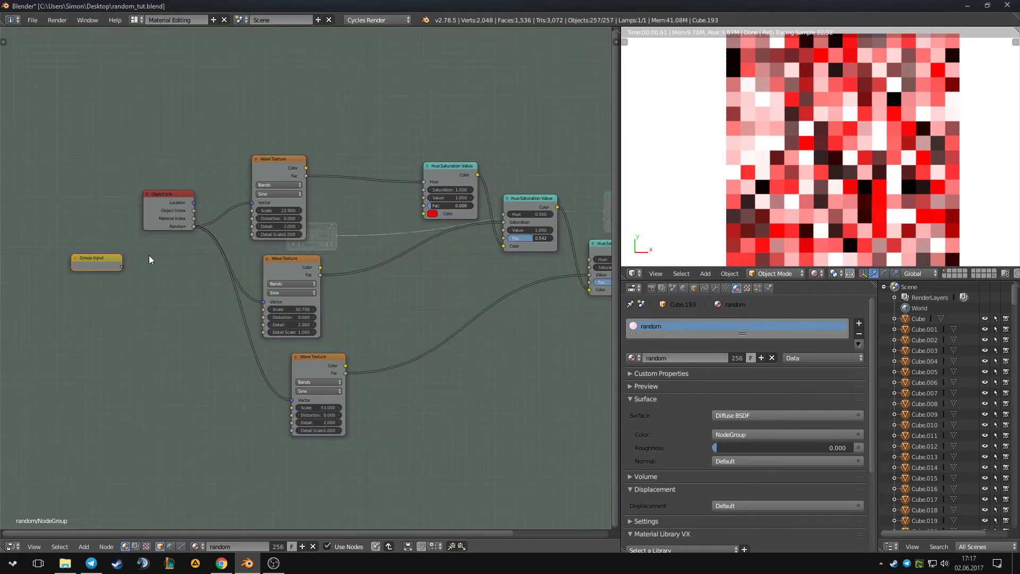
{"action": "left_click_drag", "start_coordinate": [423, 213], "coordinate": [123, 267]}
{"action": "middle_click_drag", "start_coordinate": [166, 254], "coordinate": [219, 216]}
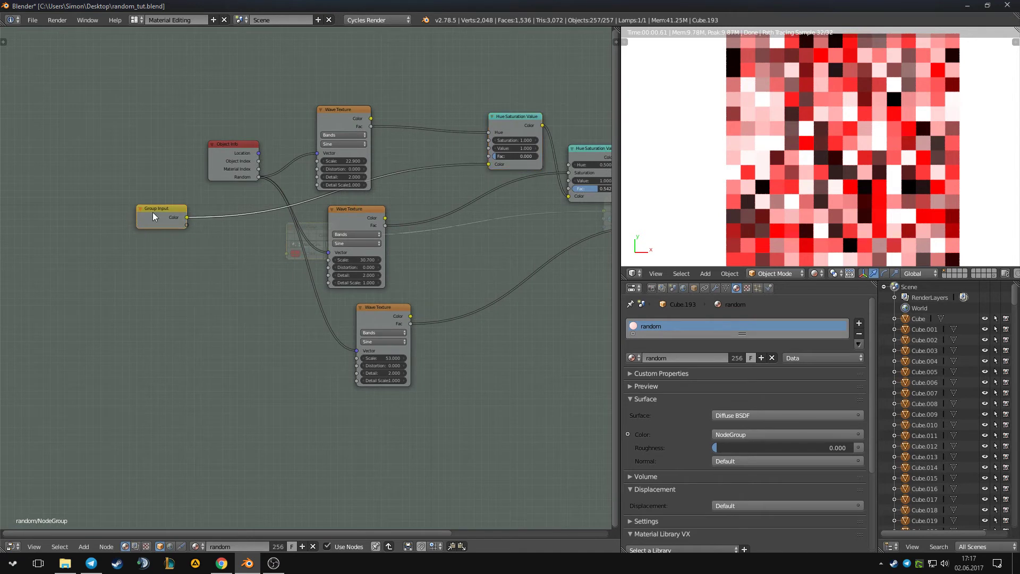
{"action": "key", "text": "b"}
{"action": "key", "text": "Escape"}
{"action": "middle_click_drag", "start_coordinate": [513, 228], "coordinate": [495, 228]}
{"action": "left_click_drag", "start_coordinate": [551, 188], "coordinate": [172, 226]}
{"action": "middle_click_drag", "start_coordinate": [340, 213], "coordinate": [232, 204]}
Expose the Fac of the second and third Hue Saturation Value nodes as separate group inputs.
{"action": "left_click_drag", "start_coordinate": [442, 179], "coordinate": [60, 216]}
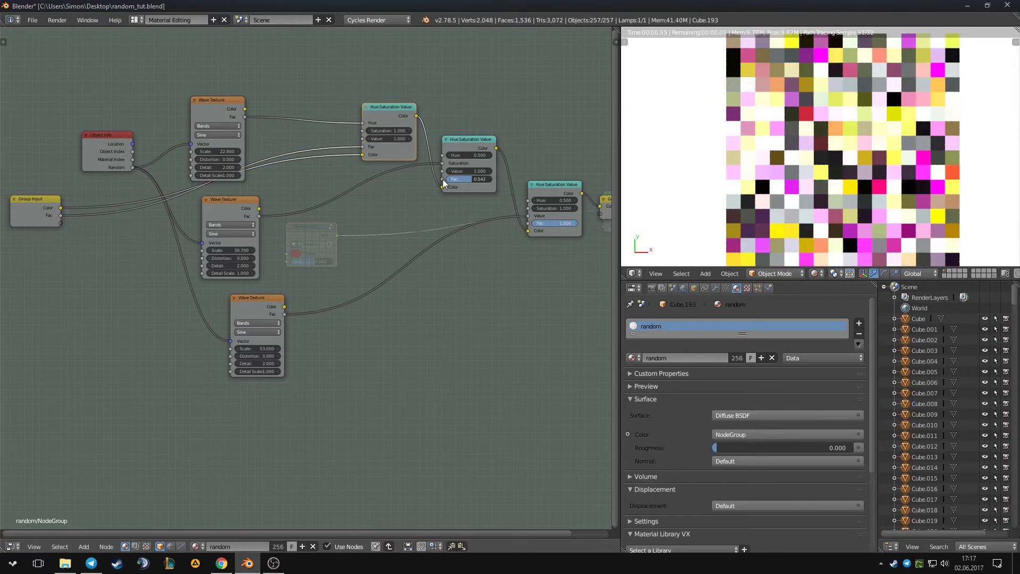
{"action": "left_click_drag", "start_coordinate": [442, 179], "coordinate": [65, 225]}
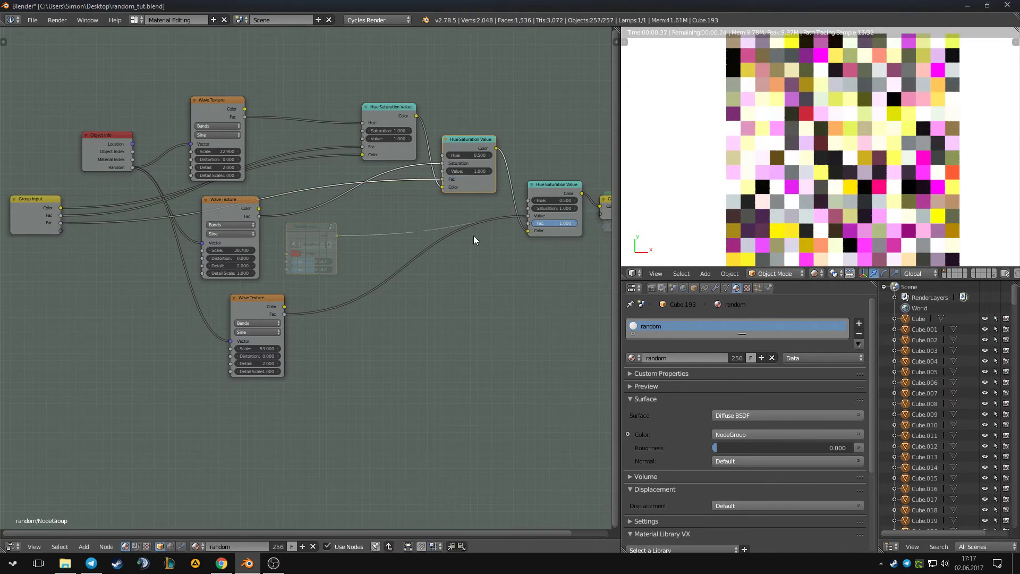
{"action": "left_click_drag", "start_coordinate": [530, 226], "coordinate": [53, 231]}
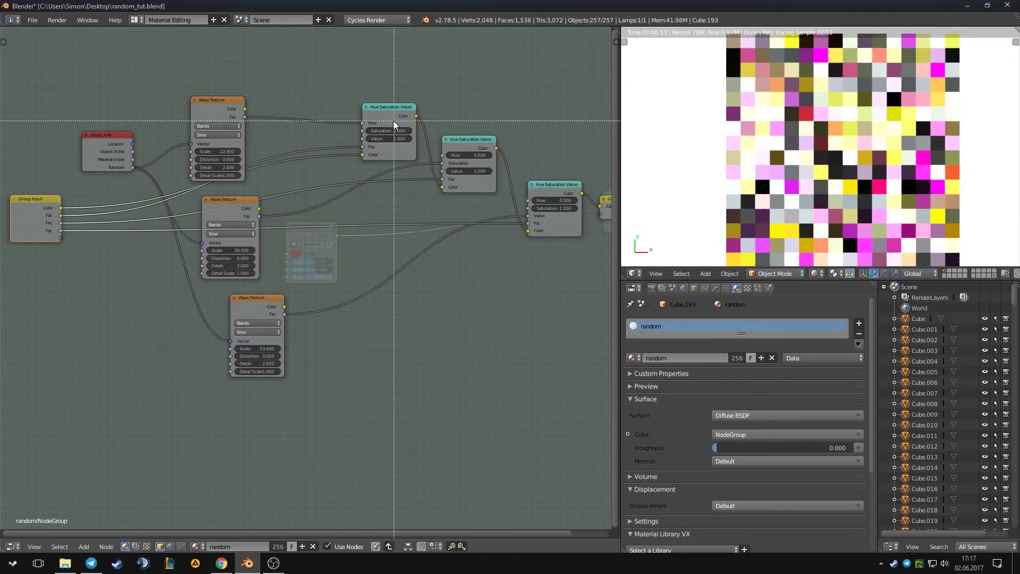
Rename the three Fac group inputs, in order, to Hue, Saturation and Value.
{"action": "key", "text": "n"}
{"action": "left_click", "coordinate": [547, 73]}
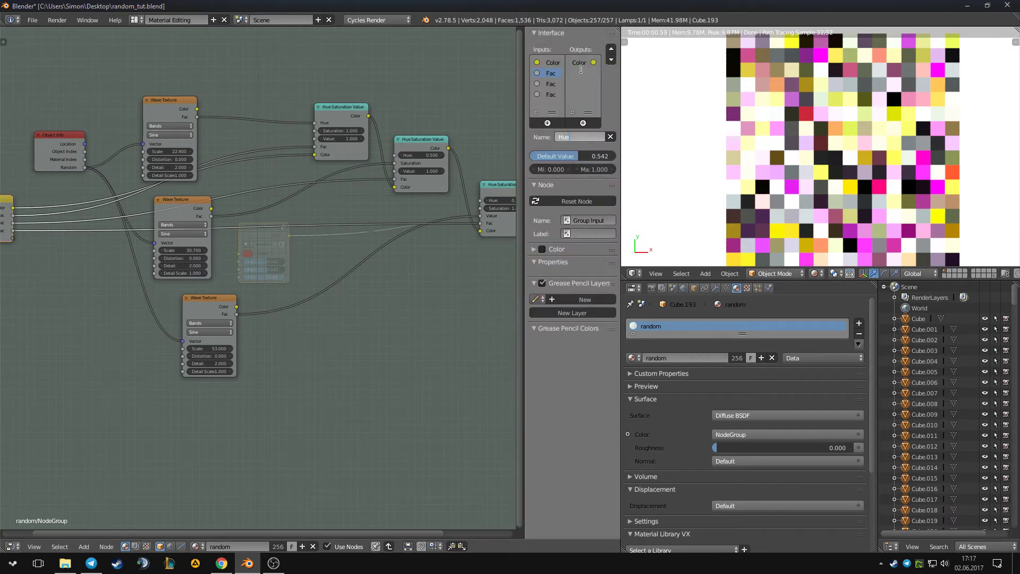
{"action": "type", "text": "Hue"}
{"action": "key", "text": "Return"}
{"action": "left_click", "coordinate": [551, 84]}
{"action": "left_click", "coordinate": [562, 134]}
{"action": "type", "text": "Saturation"}
{"action": "key", "text": "Return"}
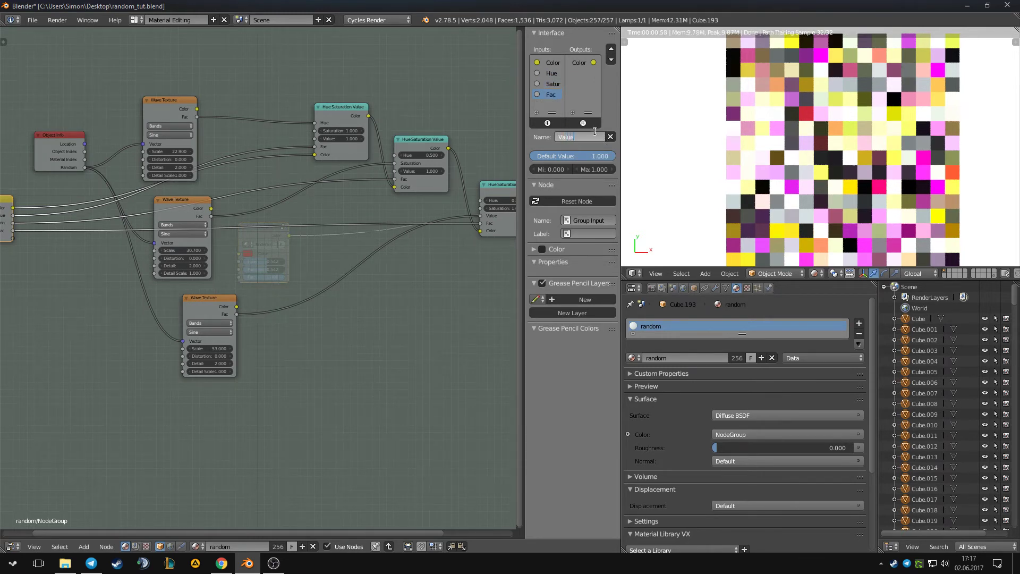
{"action": "key", "text": "Return"}
Leave the node group and move the group node closer to the Diffuse BSDF.
{"action": "middle_click_drag", "start_coordinate": [355, 170], "coordinate": [374, 178]}
{"action": "key", "text": "n"}
{"action": "scroll", "coordinate": [290, 224], "scroll_direction": "up", "scroll_amount": 2}
{"action": "key", "text": "Tab"}
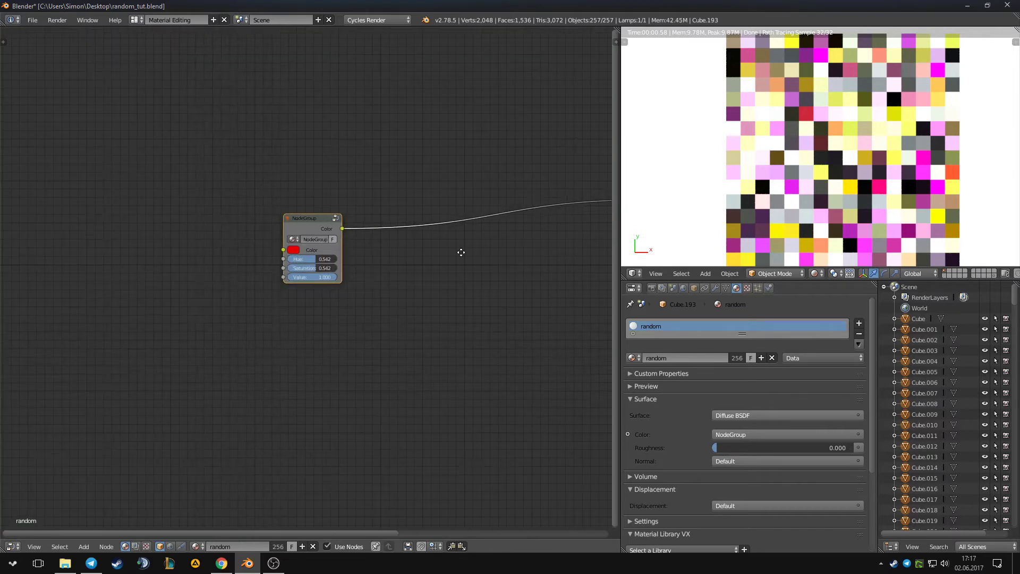
{"action": "middle_click_drag", "start_coordinate": [461, 252], "coordinate": [280, 252]}
{"action": "left_click_drag", "start_coordinate": [152, 217], "coordinate": [368, 184]}
{"action": "scroll", "coordinate": [283, 208], "scroll_direction": "up", "scroll_amount": 2}
{"action": "middle_click_drag", "start_coordinate": [355, 186], "coordinate": [315, 215]}
Set the group node's Value, Saturation and Hue to 0.000.
{"action": "left_click_drag", "start_coordinate": [311, 246], "coordinate": [257, 247]}
{"action": "key", "text": "g"}
{"action": "left_click", "coordinate": [278, 244]}
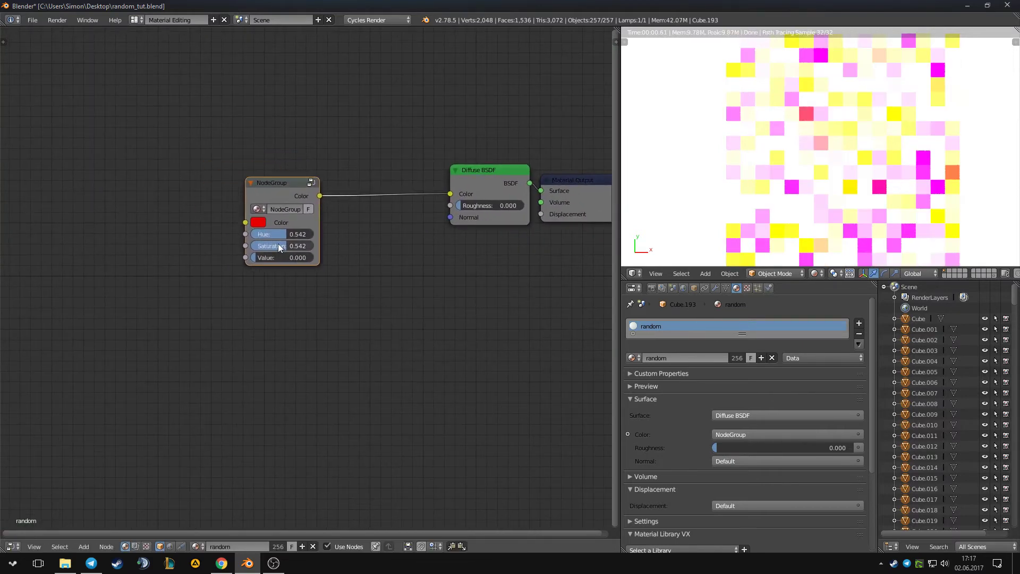
{"action": "key", "text": "BackSpace"}
{"action": "key", "text": "BackSpace"}
Rename the node group as Color variation.
{"action": "scroll", "coordinate": [290, 224], "scroll_direction": "down", "scroll_amount": 1}
{"action": "middle_click_drag", "start_coordinate": [292, 214], "coordinate": [322, 227]}
{"action": "scroll", "coordinate": [372, 221], "scroll_direction": "up", "scroll_amount": 1}
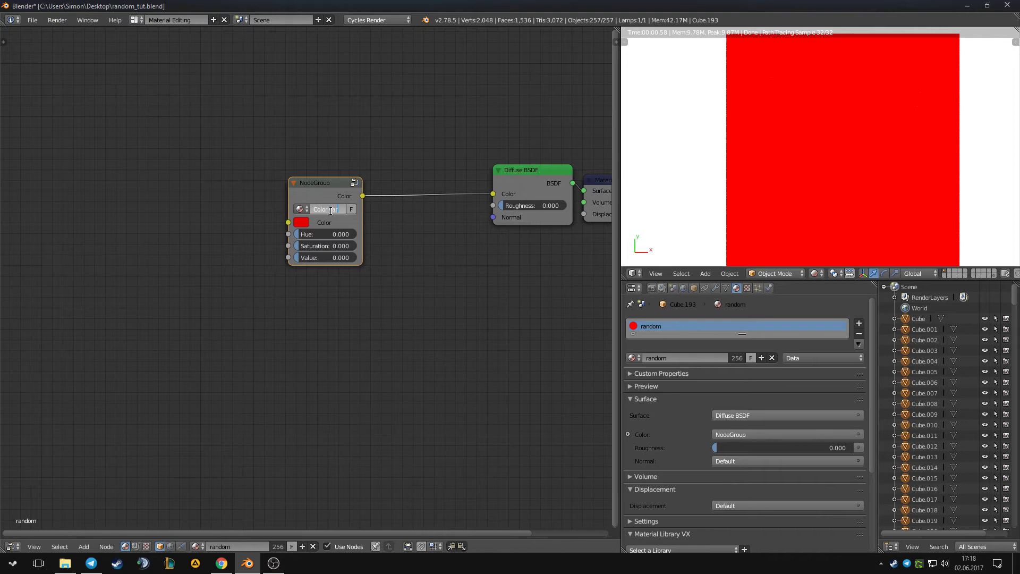
{"action": "type", "text": "n"}
{"action": "key", "text": "Return"}
{"action": "scroll", "coordinate": [331, 211], "scroll_direction": "down", "scroll_amount": 1}
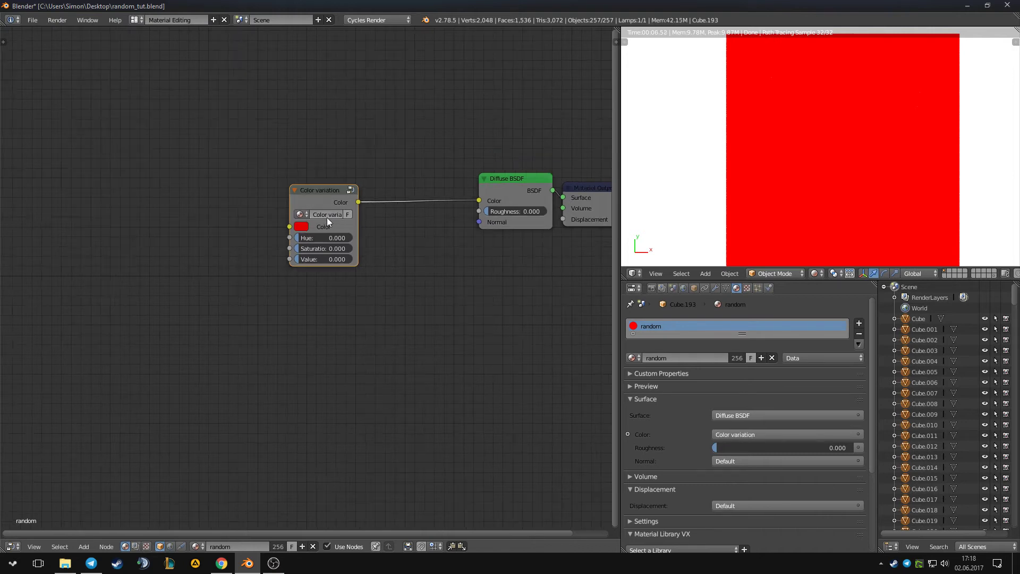
Shift the Diffuse BSDF slightly closer to the Color variation group and add an Image Texture node ahead of the group.
{"action": "middle_click_drag", "start_coordinate": [327, 218], "coordinate": [289, 216]}
{"action": "left_click_drag", "start_coordinate": [499, 187], "coordinate": [459, 195]}
{"action": "middle_click_drag", "start_coordinate": [218, 205], "coordinate": [350, 197]}
{"action": "middle_click_drag", "start_coordinate": [211, 164], "coordinate": [243, 162]}
{"action": "key", "text": "shift+a"}
{"action": "left_click", "coordinate": [225, 152]}
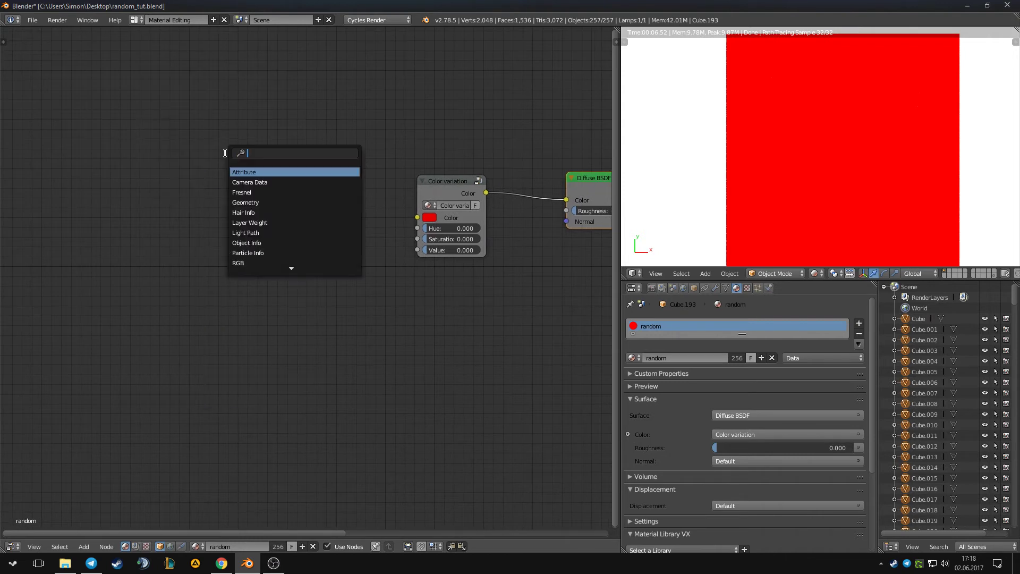
{"action": "type", "text": "im"}
{"action": "key", "text": "Return"}
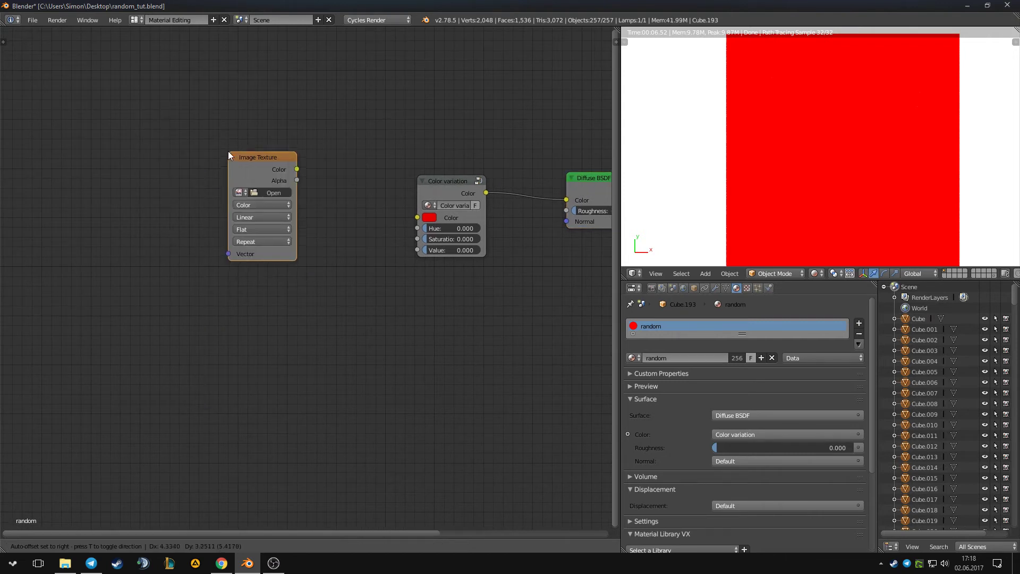
{"action": "left_click", "coordinate": [292, 190]}
Load Checked_cotton_pxr128.tif from the Pixar128 Library's fabric folder into the Image Texture node.
{"action": "left_click", "coordinate": [328, 234]}
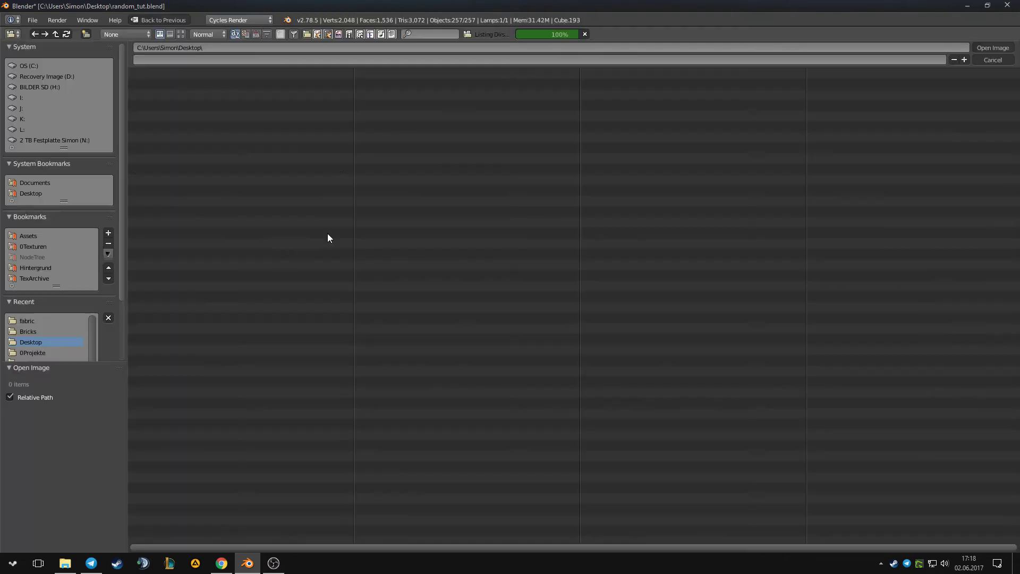
{"action": "left_click", "coordinate": [32, 246]}
{"action": "left_click", "coordinate": [181, 34]}
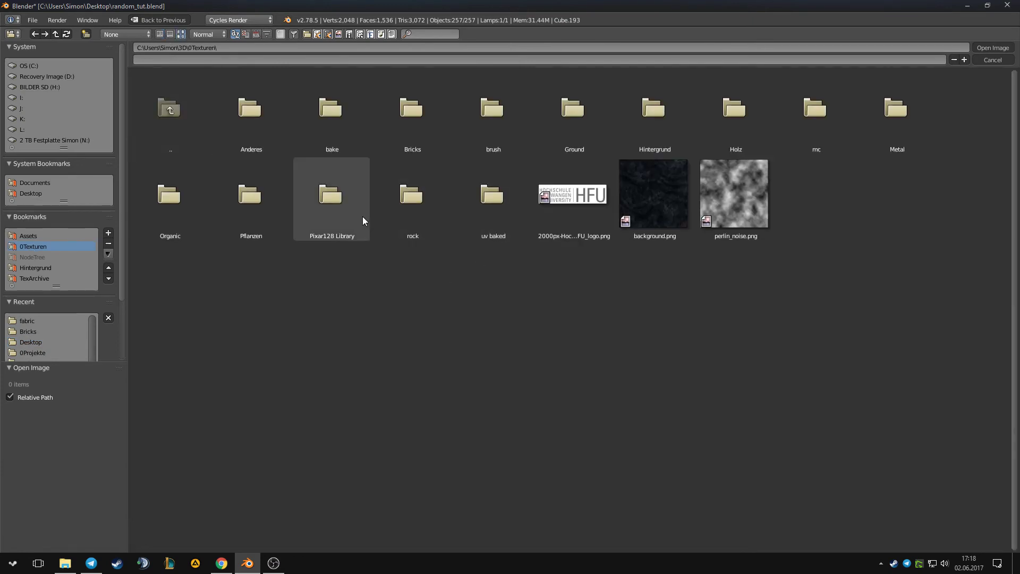
{"action": "left_click", "coordinate": [362, 215]}
{"action": "left_click", "coordinate": [324, 111]}
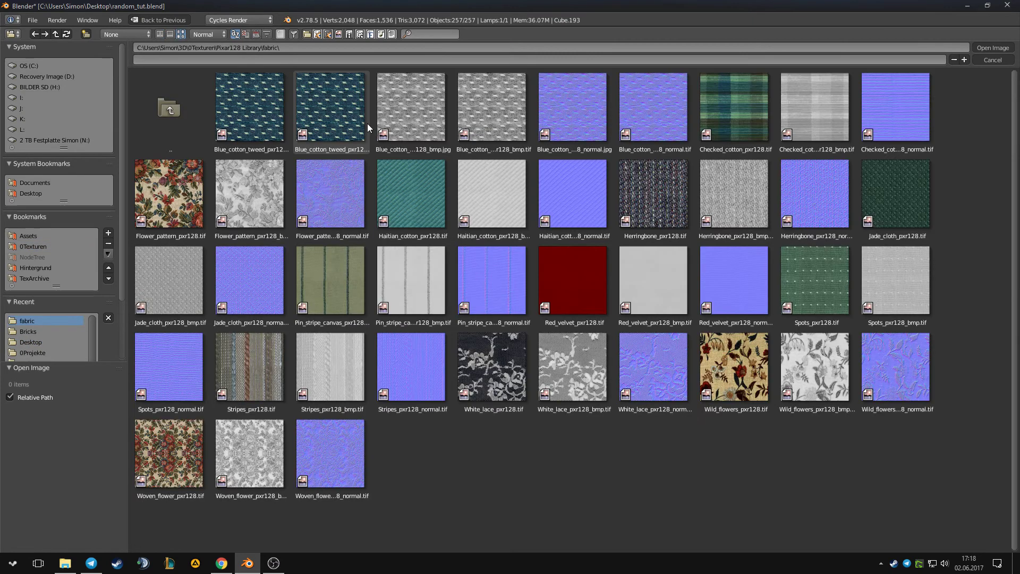
{"action": "left_click", "coordinate": [735, 109]}
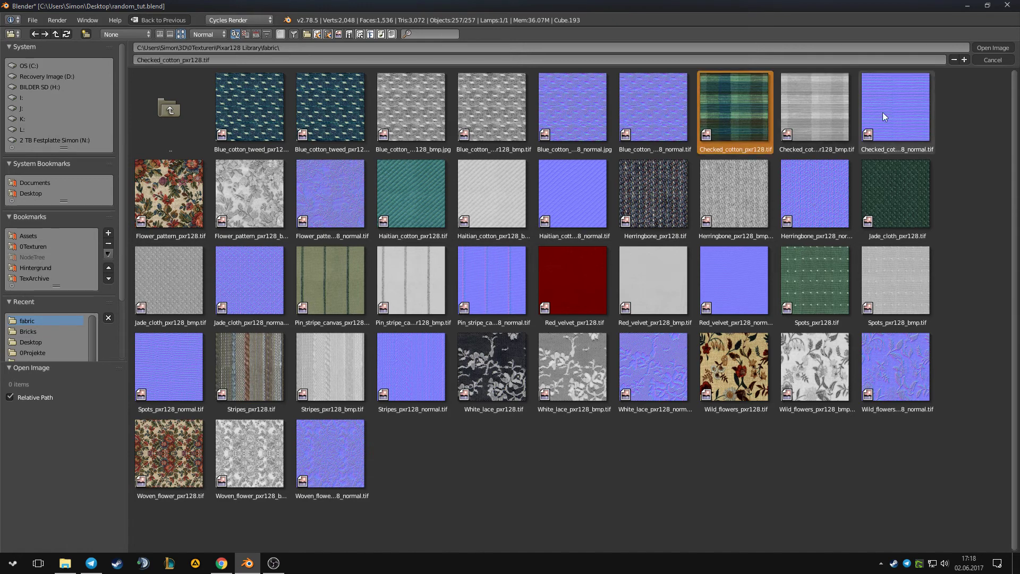
{"action": "left_click", "coordinate": [992, 48]}
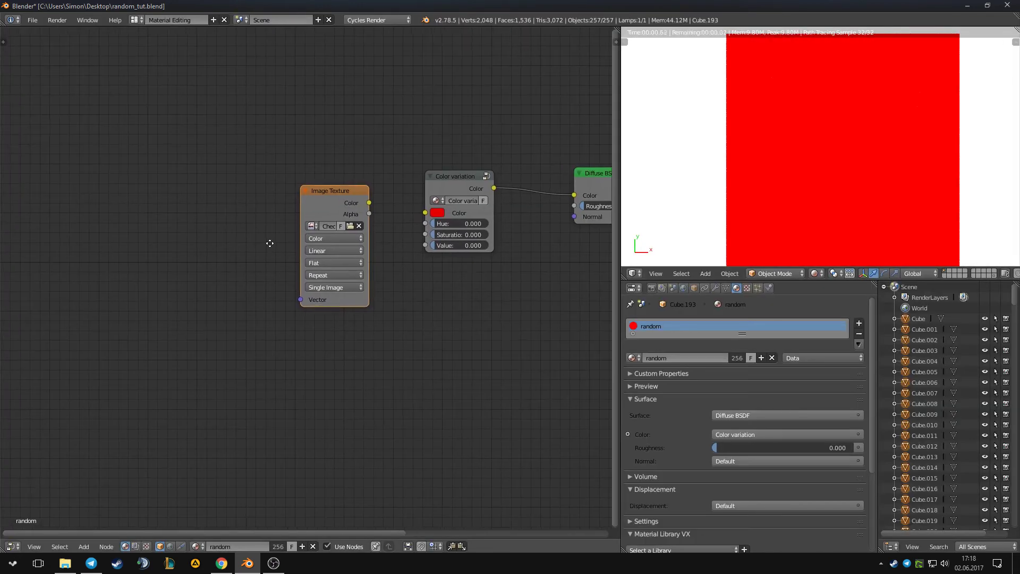
Add Mapping and Texture Coordinate nodes to the Image Texture and feed its Color output into the Color variation group's Color input.
{"action": "key", "text": "ctrl+t"}
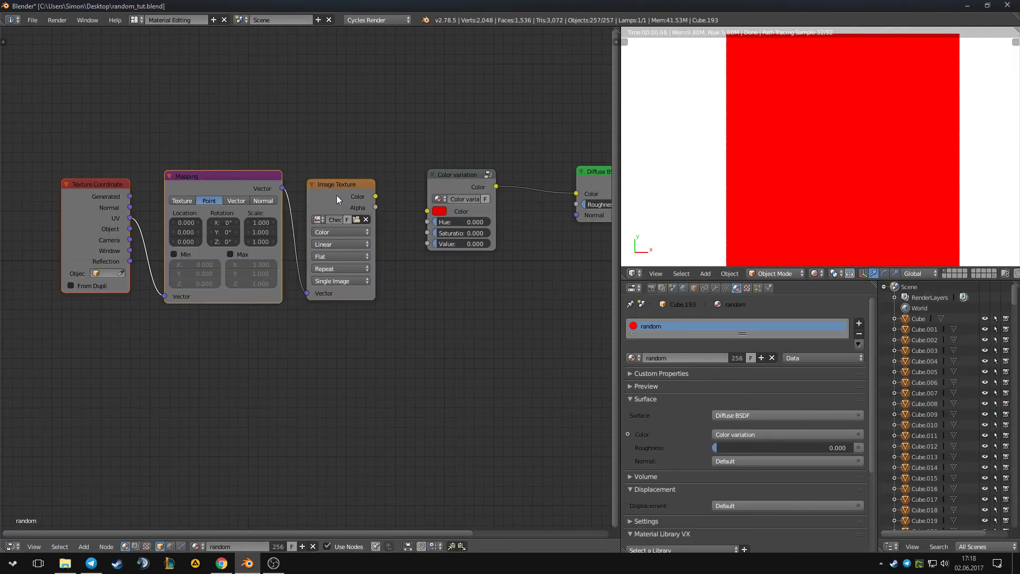
{"action": "middle_click_drag", "start_coordinate": [336, 196], "coordinate": [366, 186]}
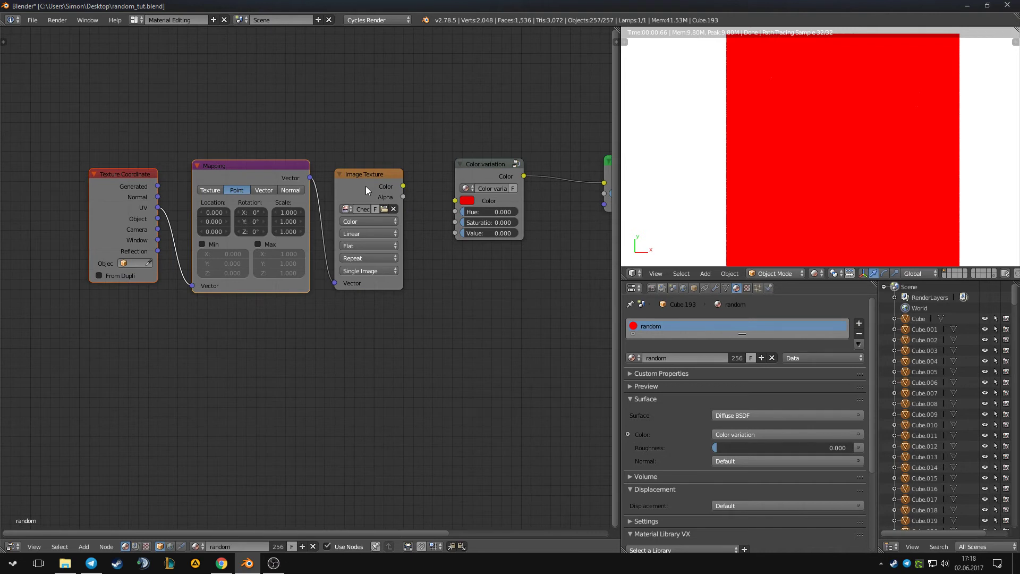
{"action": "mouse_move", "coordinate": [227, 169]}
{"action": "middle_mouse_down"}
{"action": "mouse_move", "coordinate": [250, 172]}
{"action": "mouse_move", "coordinate": [237, 174]}
{"action": "middle_mouse_up"}
{"action": "middle_click_drag", "start_coordinate": [364, 174], "coordinate": [329, 177]}
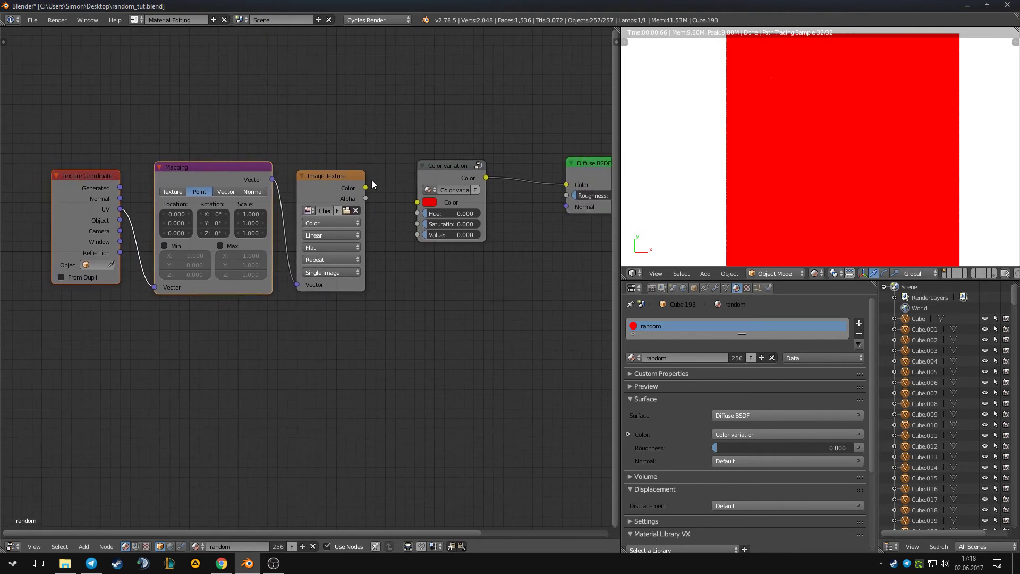
{"action": "left_click_drag", "start_coordinate": [366, 188], "coordinate": [417, 202]}
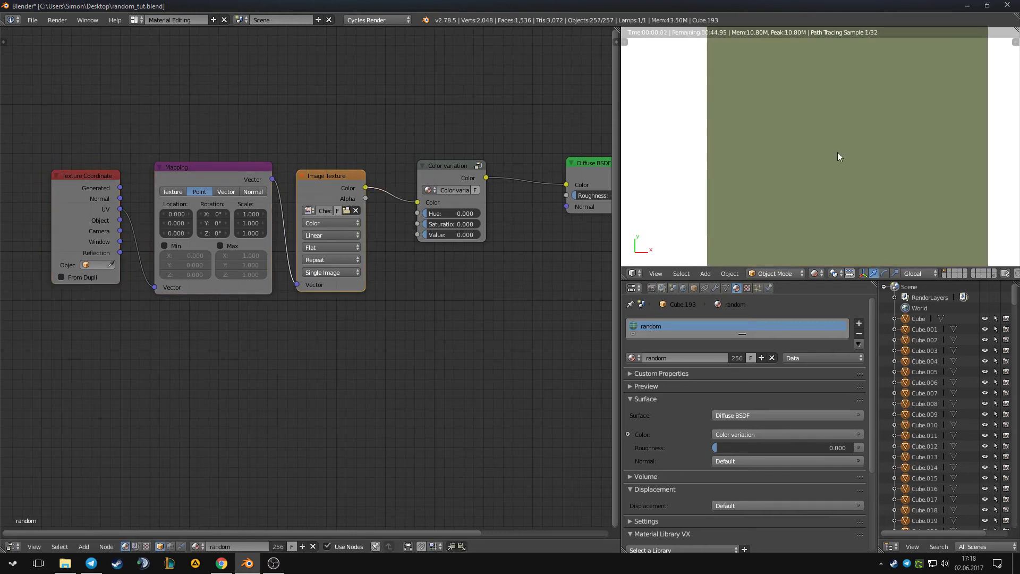
Feed the Generated coordinates into the Mapping node and set its scale to 0.200 on X, Y and Z.
{"action": "middle_click_drag", "start_coordinate": [88, 212], "coordinate": [174, 206]}
{"action": "left_click_drag", "start_coordinate": [174, 206], "coordinate": [241, 280]}
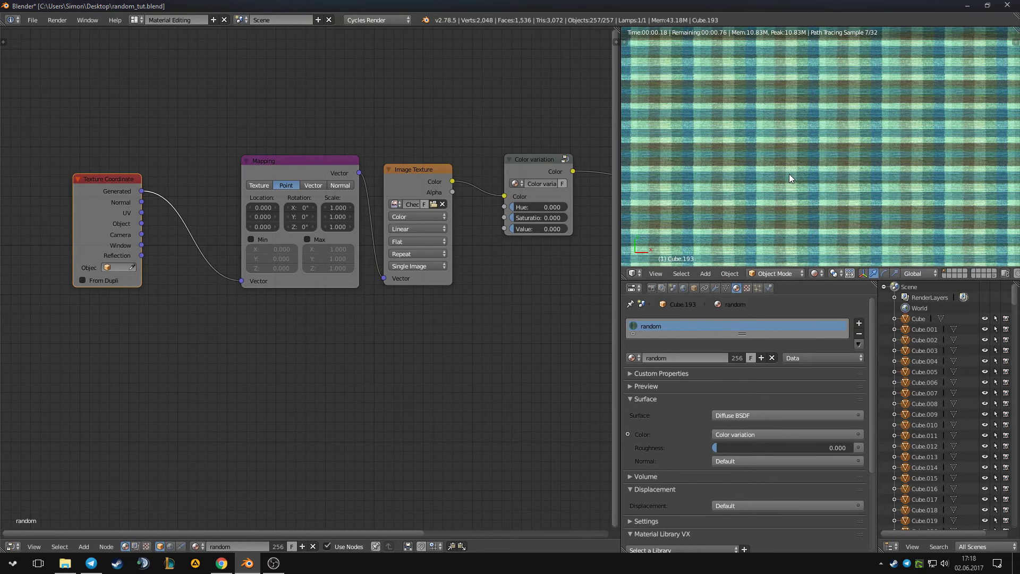
{"action": "middle_click_drag", "start_coordinate": [336, 259], "coordinate": [309, 263]}
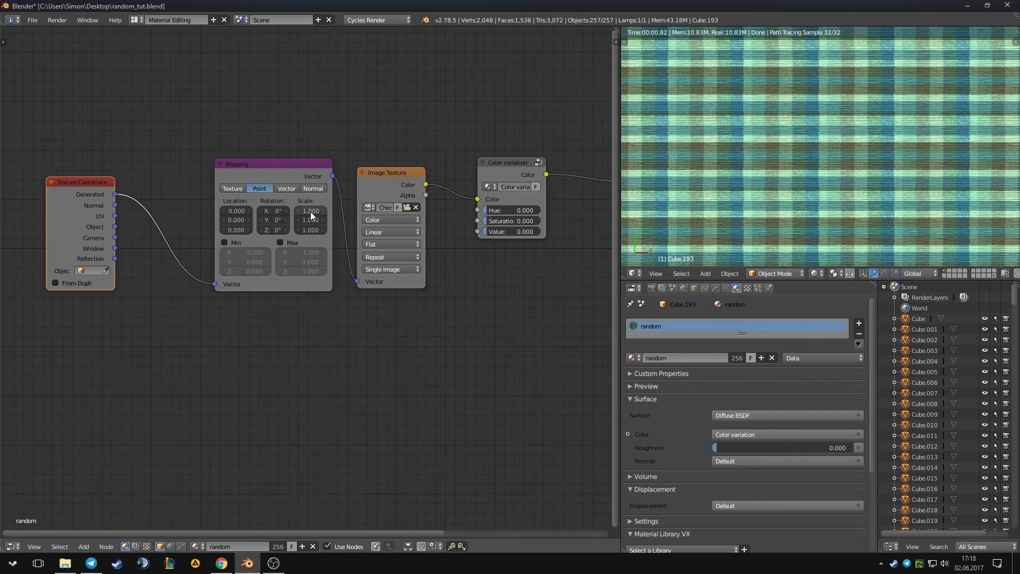
{"action": "type", "text": "2"}
{"action": "key", "text": "Return"}
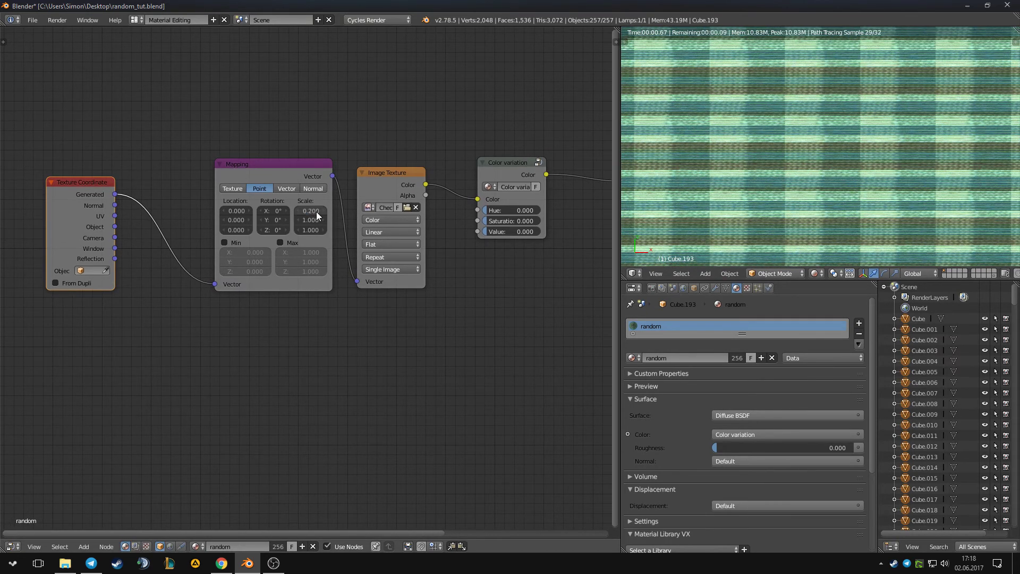
{"action": "key", "text": "ctrl+c"}
{"action": "key", "text": "ctrl+v"}
{"action": "key", "text": "ctrl+v"}
Raise the Color variation group's Hue to 0.827, Saturation to 0.818 and Value to 0.773, then inspect the cubes from the top view.
{"action": "middle_click_drag", "start_coordinate": [804, 201], "coordinate": [827, 182]}
{"action": "scroll", "coordinate": [826, 182], "scroll_direction": "down", "scroll_amount": 4}
{"action": "scroll", "coordinate": [826, 182], "scroll_direction": "up", "scroll_amount": 4}
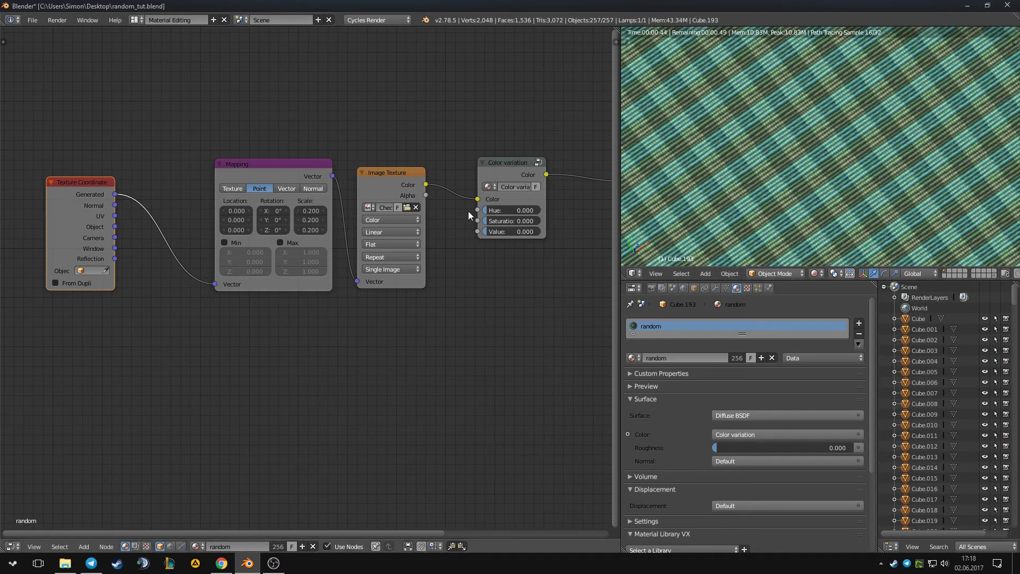
{"action": "middle_click_drag", "start_coordinate": [467, 212], "coordinate": [325, 241]}
{"action": "left_click_drag", "start_coordinate": [356, 239], "coordinate": [405, 261]}
{"action": "scroll", "coordinate": [722, 181], "scroll_direction": "down", "scroll_amount": 4}
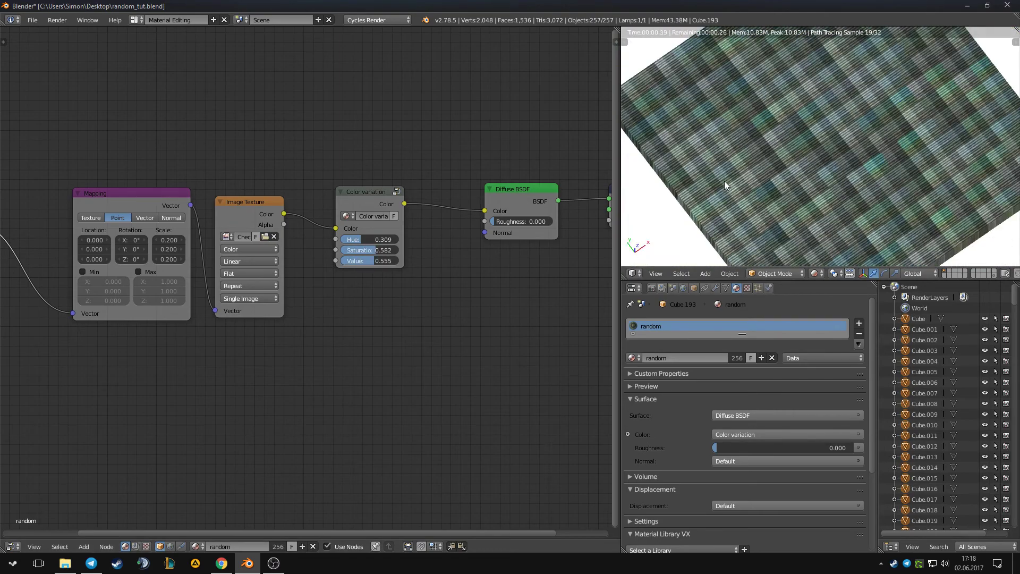
{"action": "scroll", "coordinate": [724, 181], "scroll_direction": "up", "scroll_amount": 2}
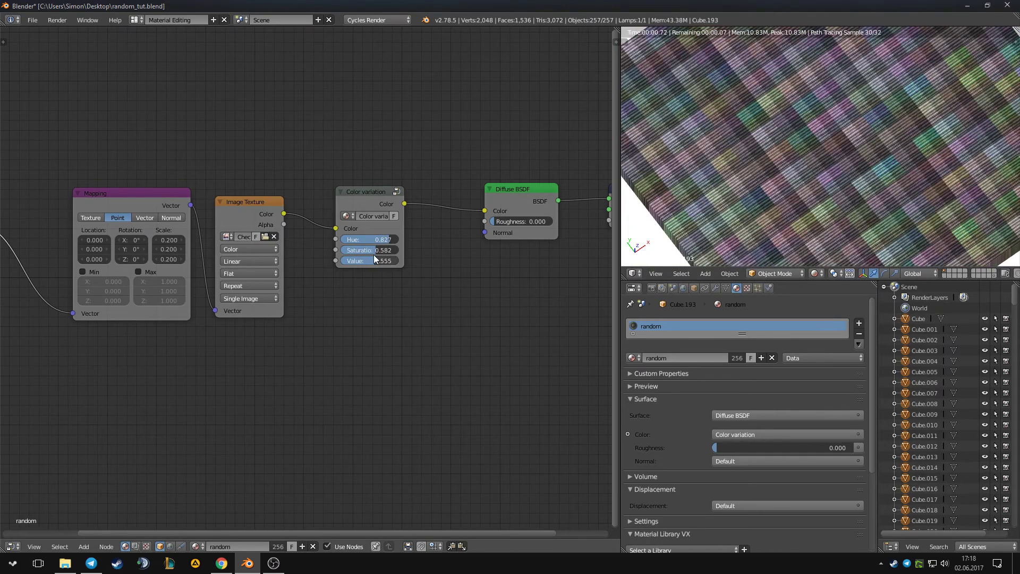
{"action": "left_click_drag", "start_coordinate": [374, 253], "coordinate": [397, 260]}
{"action": "scroll", "coordinate": [738, 188], "scroll_direction": "down", "scroll_amount": 2}
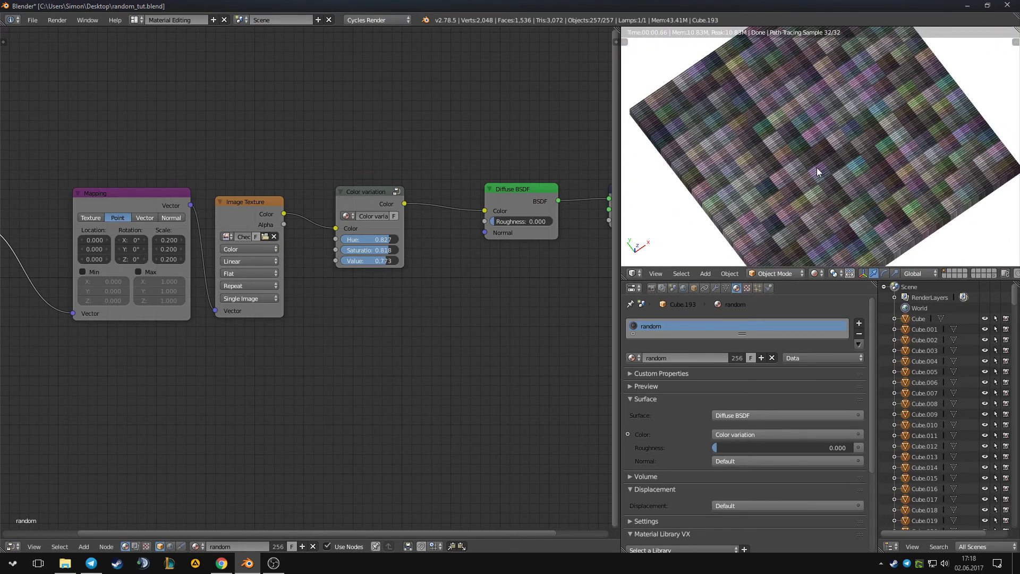
{"action": "key", "text": "KP_7"}
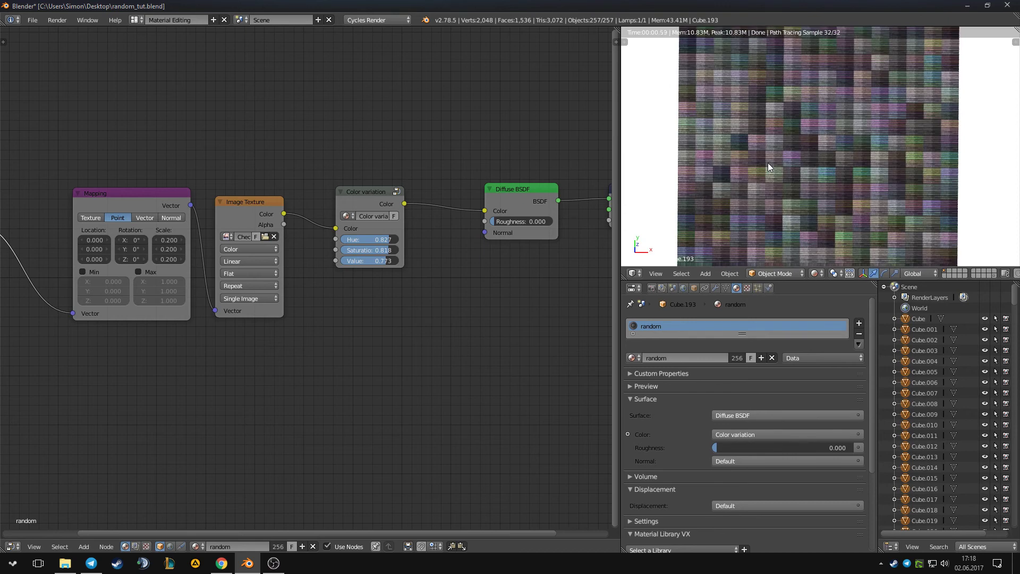
{"action": "middle_click_drag", "start_coordinate": [769, 163], "coordinate": [827, 155]}
{"action": "key", "text": "KP_7"}
{"action": "scroll", "coordinate": [822, 151], "scroll_direction": "down", "scroll_amount": 1}
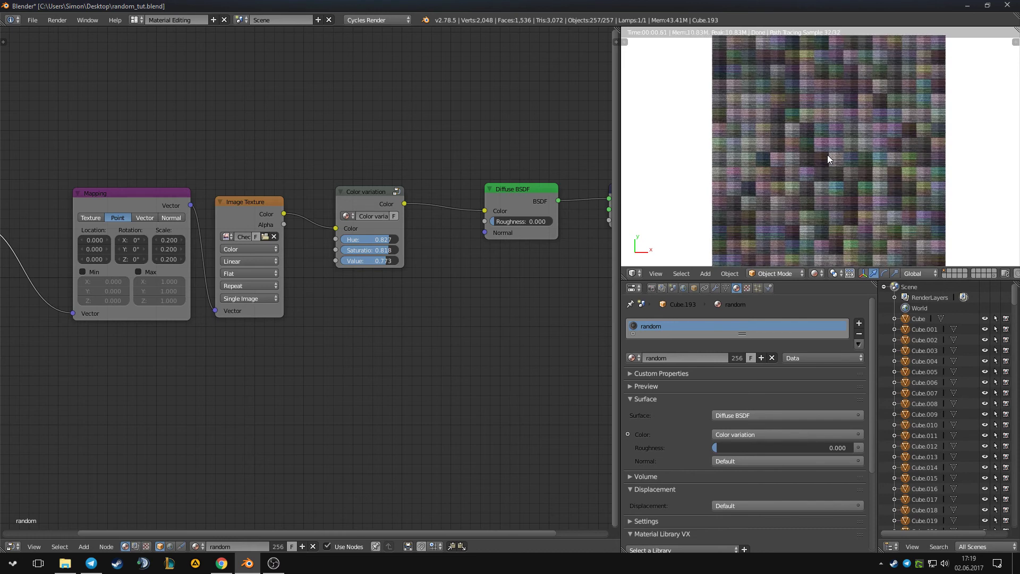
Disconnect the Color variation group from the Diffuse BSDF and set the shader's colour to a dark green, about R 0.046, G 0.157, B 0.019.
{"action": "middle_click_drag", "start_coordinate": [467, 211], "coordinate": [339, 252]}
{"action": "scroll", "coordinate": [380, 240], "scroll_direction": "up", "scroll_amount": 1}
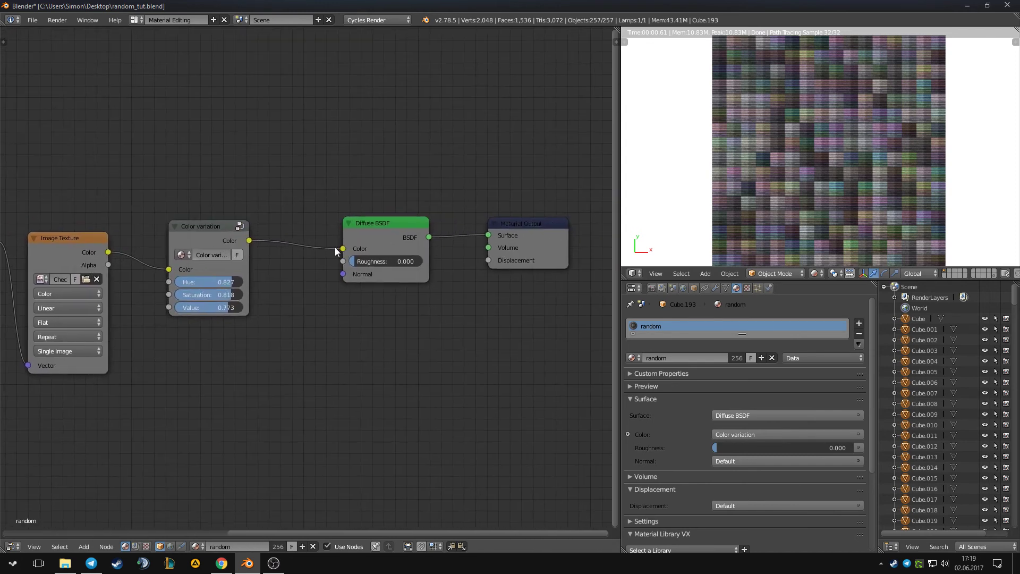
{"action": "left_click_drag", "start_coordinate": [336, 247], "coordinate": [327, 225]}
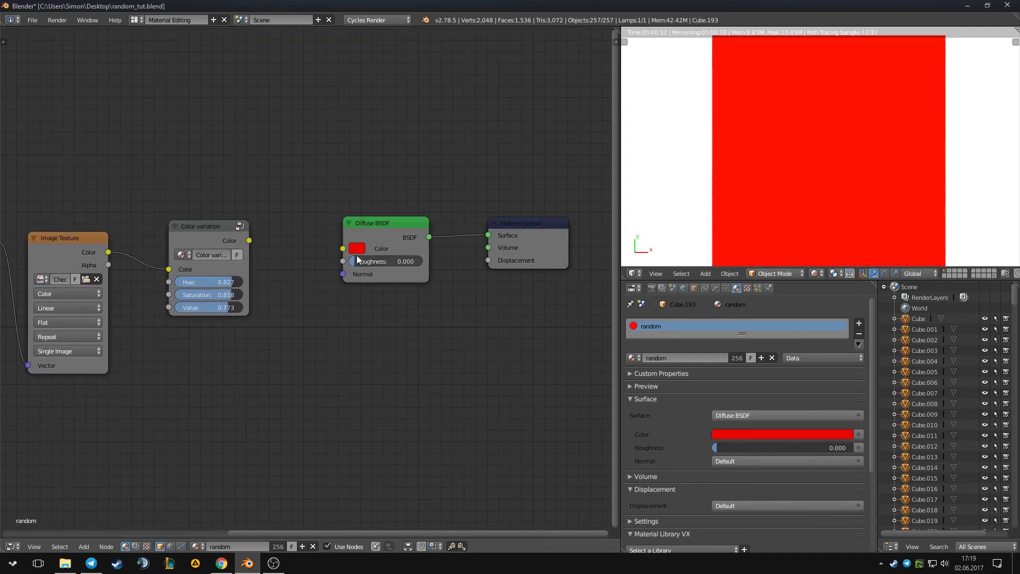
{"action": "middle_click_drag", "start_coordinate": [358, 256], "coordinate": [333, 266]}
{"action": "scroll", "coordinate": [335, 262], "scroll_direction": "up", "scroll_amount": 1}
{"action": "left_click", "coordinate": [337, 257]}
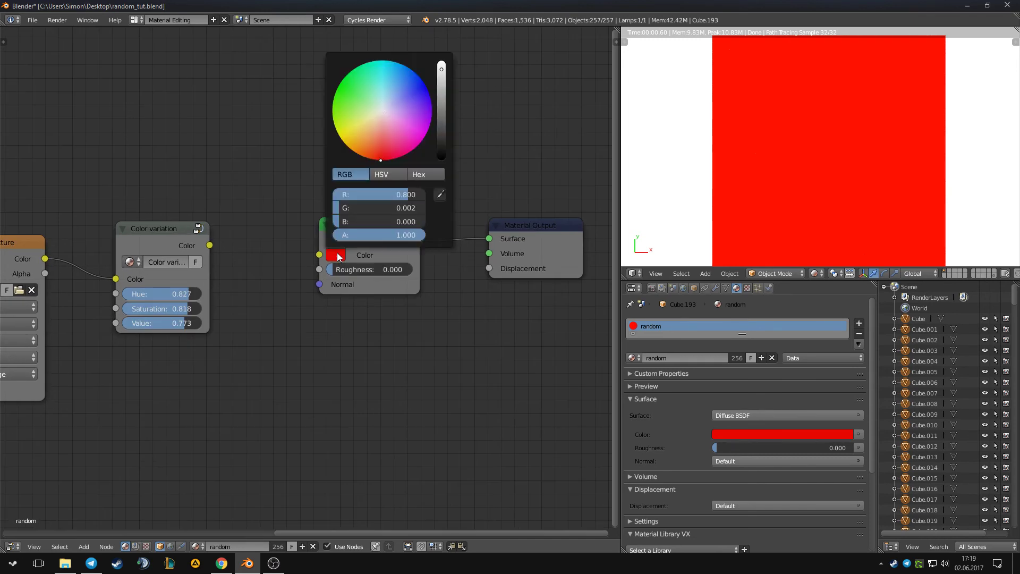
{"action": "left_click", "coordinate": [350, 89]}
{"action": "left_click", "coordinate": [441, 99]}
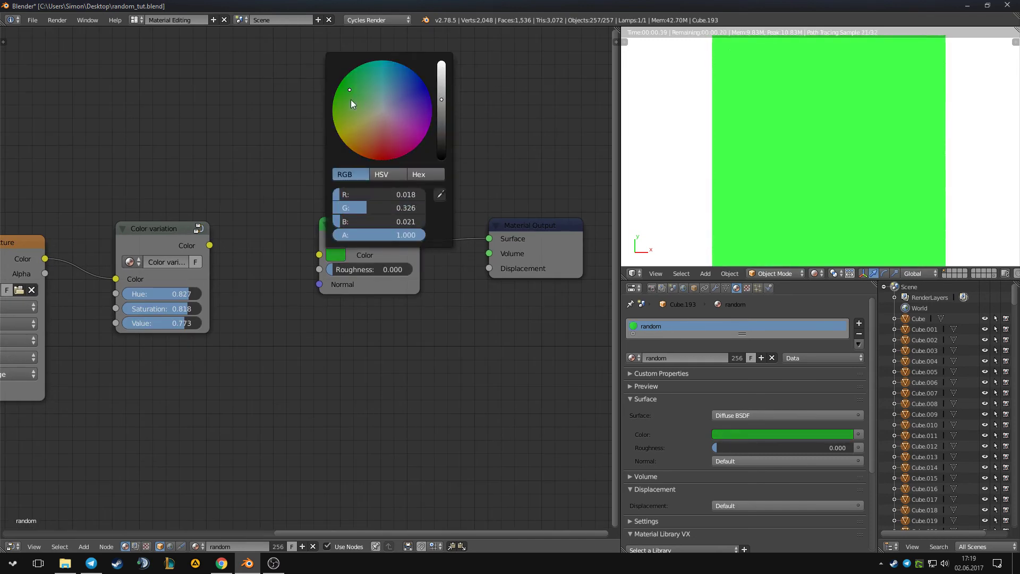
{"action": "left_click", "coordinate": [350, 104]}
{"action": "left_click", "coordinate": [445, 117]}
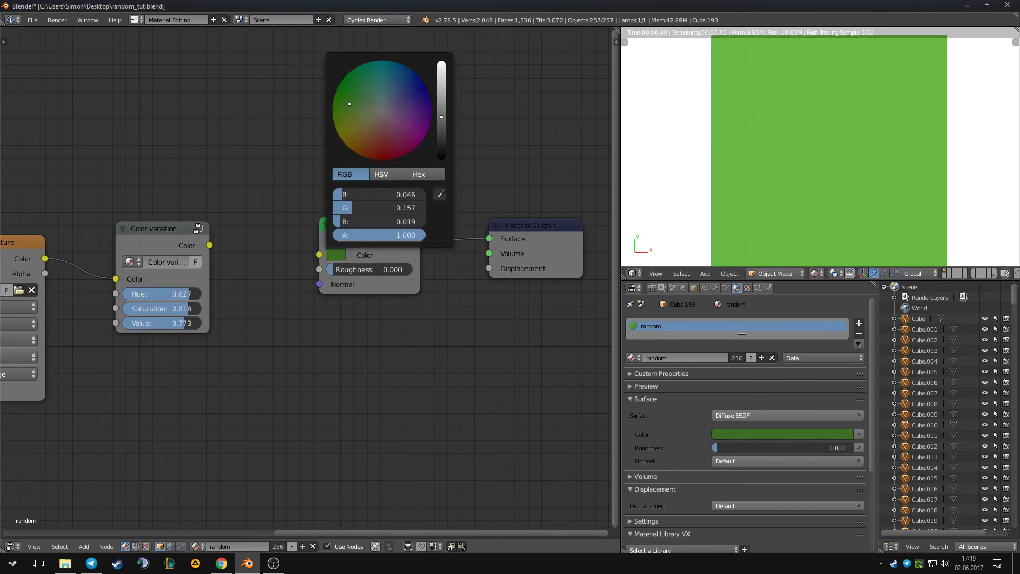
Cut the Image Texture link to the Color variation group, give the group the same green and reconnect it to the Diffuse BSDF's Color.
{"action": "middle_click_drag", "start_coordinate": [292, 286], "coordinate": [377, 256]}
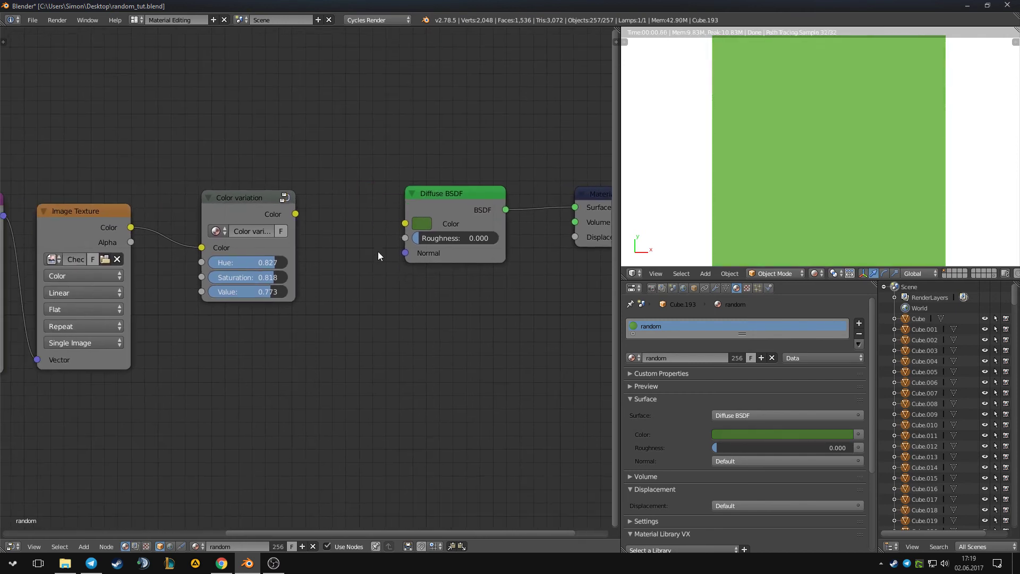
{"action": "right_click_drag", "start_coordinate": [184, 224], "coordinate": [171, 285], "text": "ctrl"}
{"action": "left_click_drag", "start_coordinate": [296, 214], "coordinate": [405, 223]}
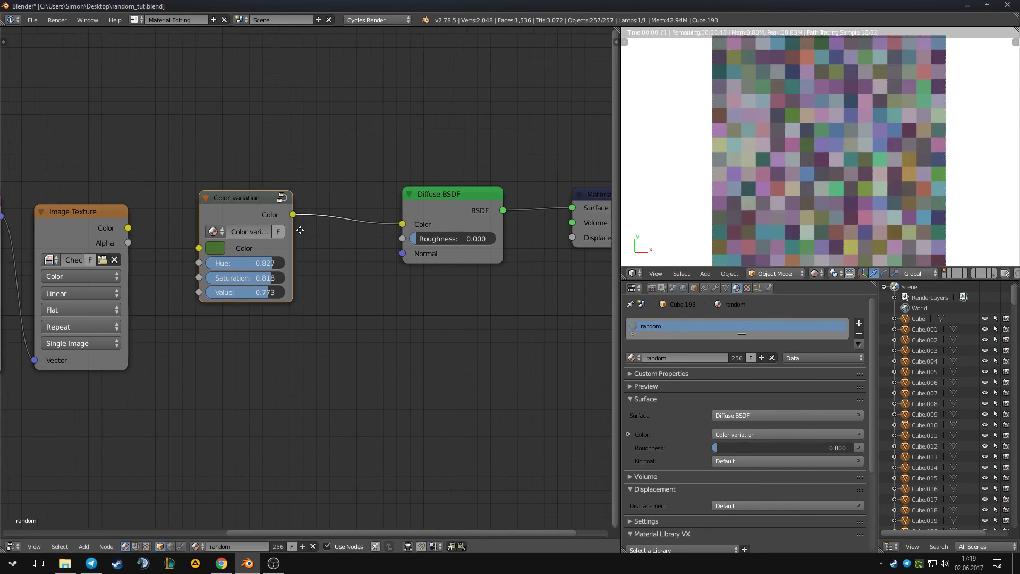
Set the Color variation group's Hue to 0.273, Saturation to 0.273 and Value to 0.727, and check the cubes in perspective and top view.
{"action": "middle_click_drag", "start_coordinate": [272, 234], "coordinate": [231, 257]}
{"action": "left_click_drag", "start_coordinate": [232, 260], "coordinate": [224, 288]}
{"action": "middle_click_drag", "start_coordinate": [787, 213], "coordinate": [867, 155]}
{"action": "scroll", "coordinate": [833, 167], "scroll_direction": "down", "scroll_amount": 2}
{"action": "middle_click_drag", "start_coordinate": [437, 206], "coordinate": [368, 174]}
{"action": "middle_click_drag", "start_coordinate": [362, 194], "coordinate": [321, 183]}
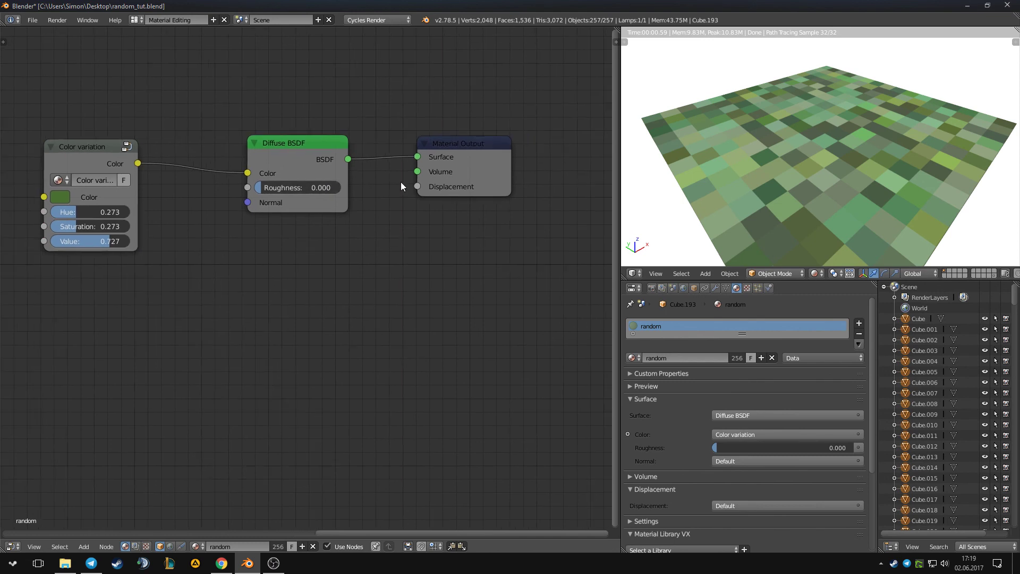
{"action": "scroll", "coordinate": [813, 183], "scroll_direction": "down", "scroll_amount": 2}
{"action": "middle_click_drag", "start_coordinate": [813, 183], "coordinate": [839, 177]}
{"action": "key", "text": "KP_7"}
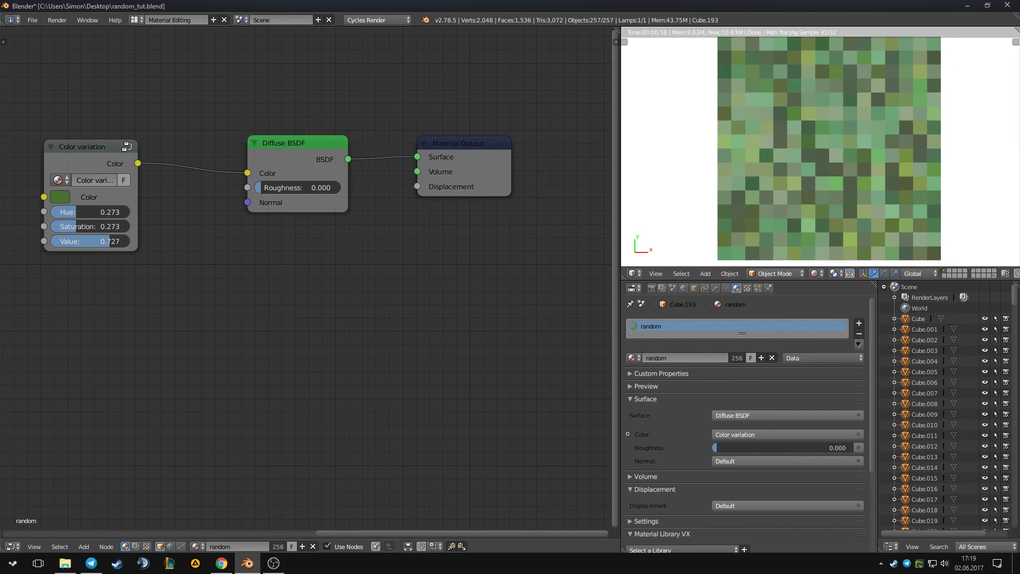